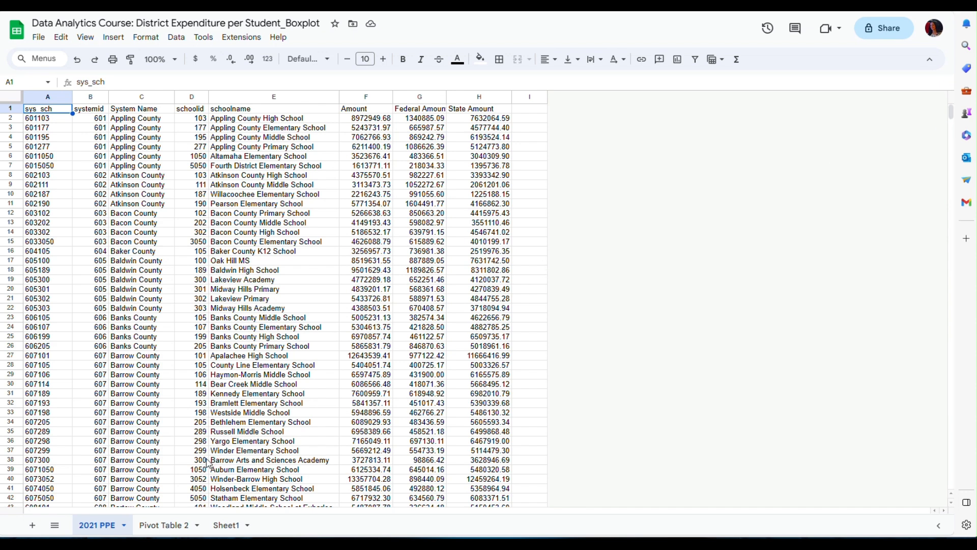
Open the Pivot Table 2 sheet and widen column A to show more of the system names
{"action": "left_click", "coordinate": [165, 525]}
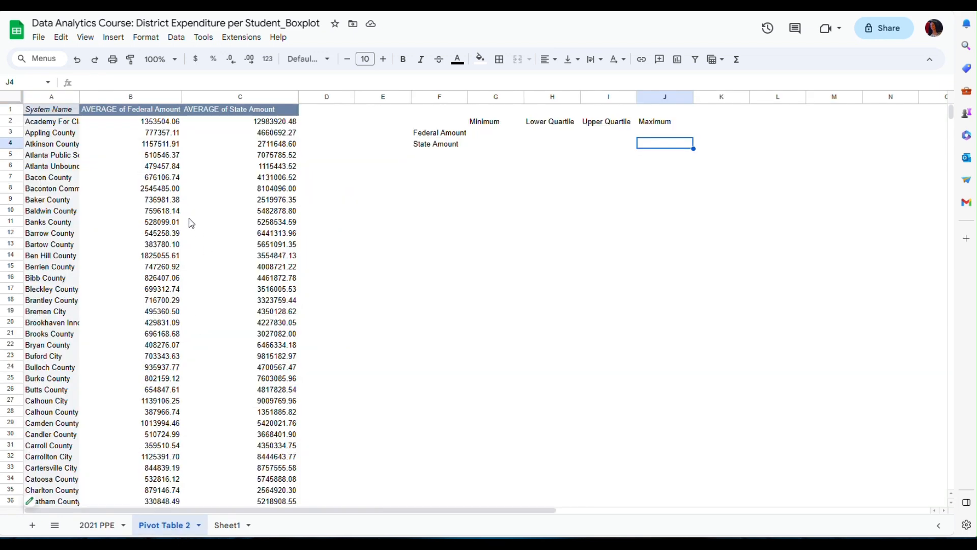
{"action": "left_click_drag", "start_coordinate": [79, 97], "coordinate": [119, 97]}
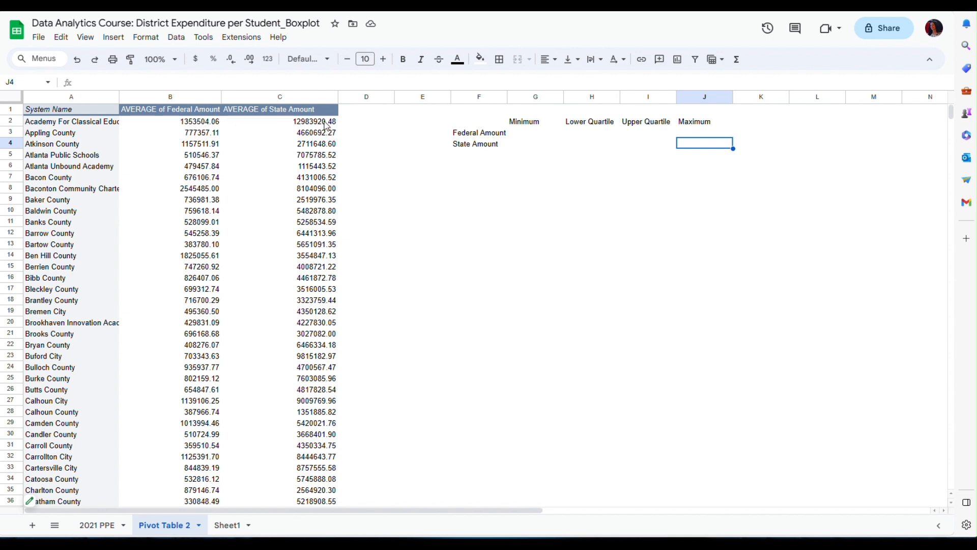
Review the average federal and state amounts by system, from the first row down to the Grand Total row
{"action": "scroll", "coordinate": [282, 306], "scroll_direction": "down", "scroll_amount": 15}
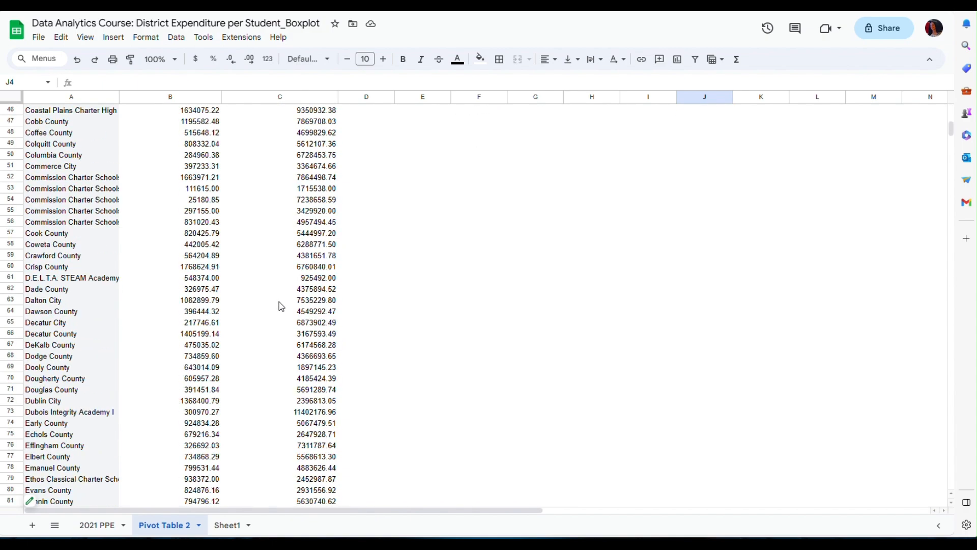
{"action": "scroll", "coordinate": [282, 306], "scroll_direction": "down", "scroll_amount": 20}
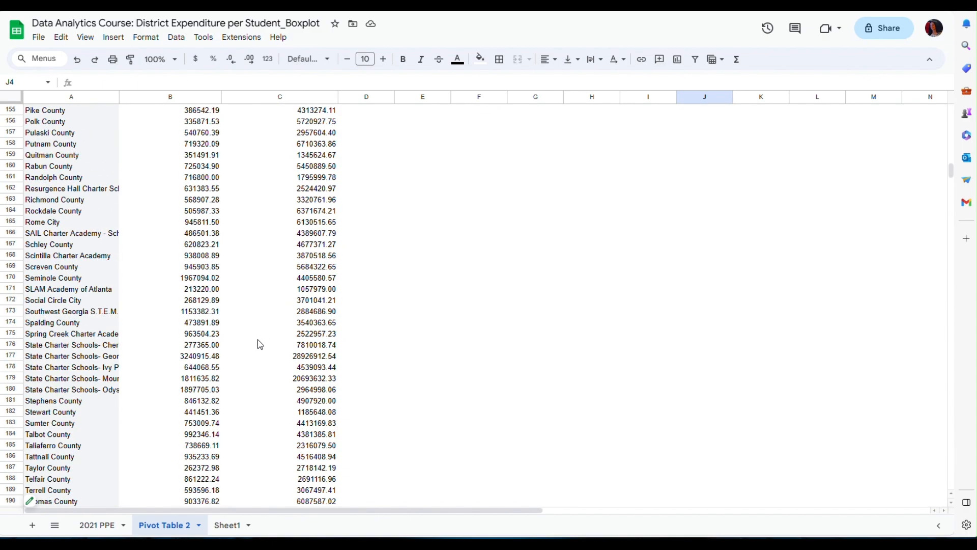
{"action": "scroll", "coordinate": [257, 347], "scroll_direction": "down", "scroll_amount": 17}
{"action": "scroll", "coordinate": [251, 352], "scroll_direction": "up", "scroll_amount": 1}
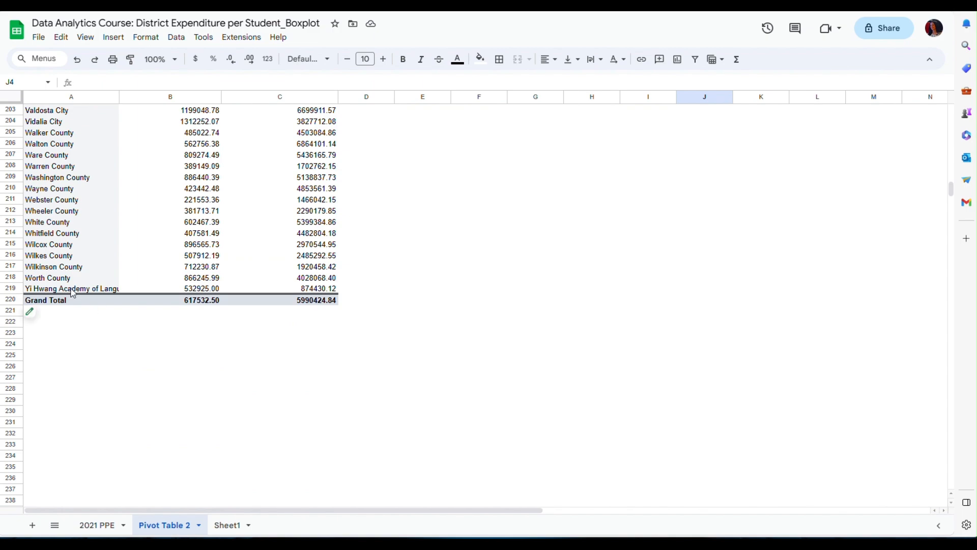
{"action": "scroll", "coordinate": [308, 405], "scroll_direction": "up", "scroll_amount": 1}
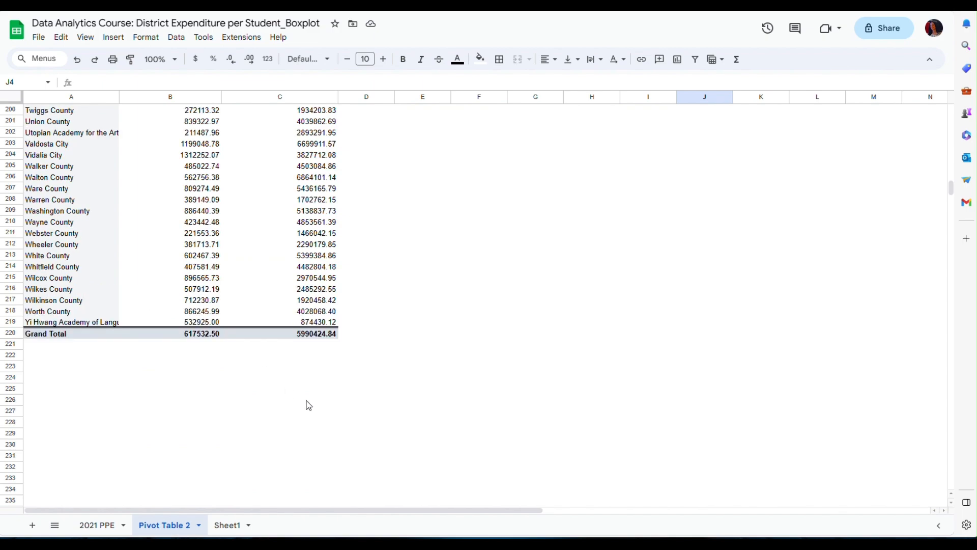
{"action": "scroll", "coordinate": [309, 405], "scroll_direction": "up", "scroll_amount": 20}
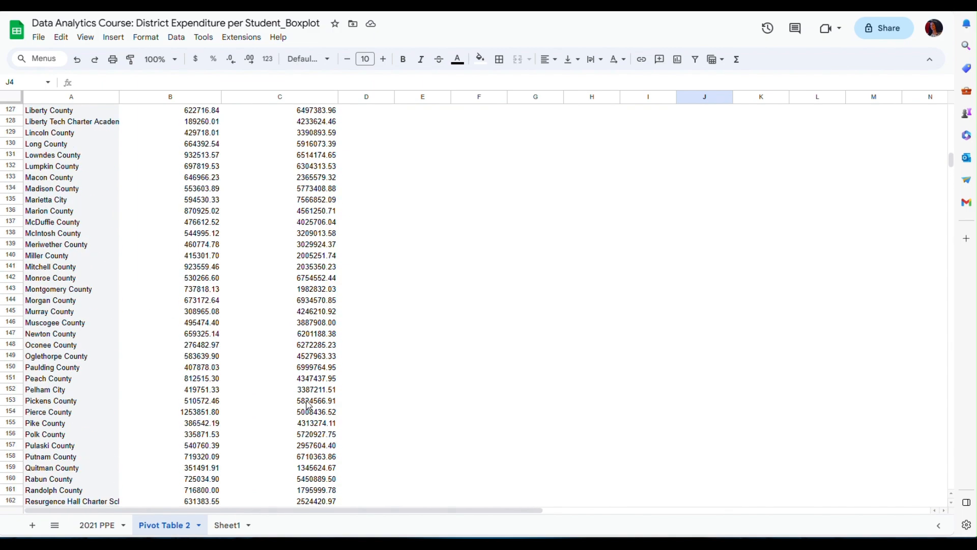
{"action": "scroll", "coordinate": [308, 405], "scroll_direction": "up", "scroll_amount": 20}
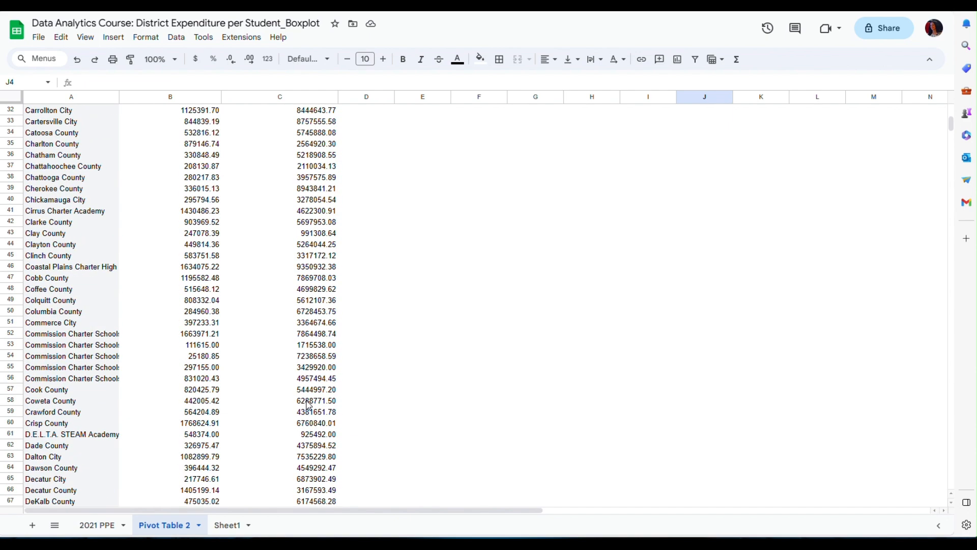
{"action": "scroll", "coordinate": [308, 405], "scroll_direction": "up", "scroll_amount": 10}
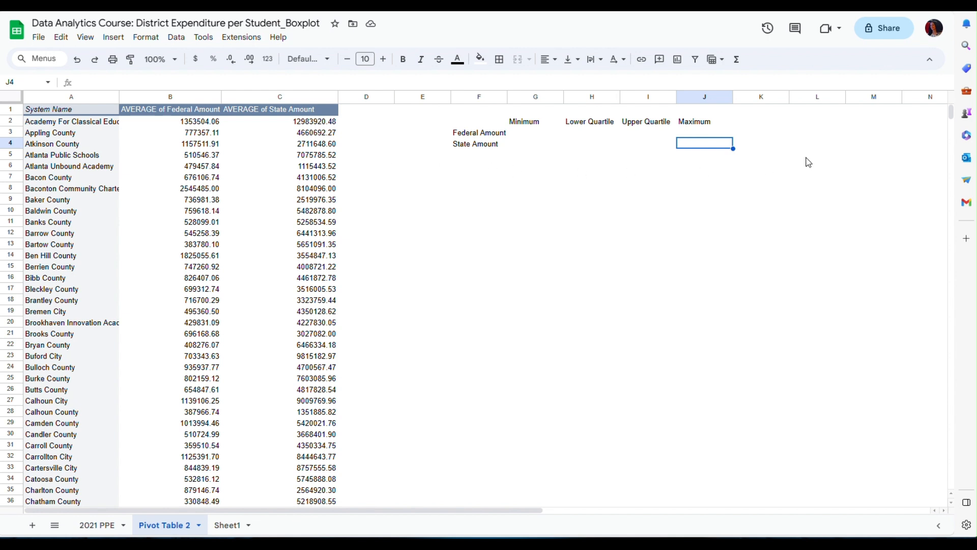
Calculate the Federal Amount minimum in G3 with the formula =min(B2:B219)
{"action": "left_click", "coordinate": [530, 135]}
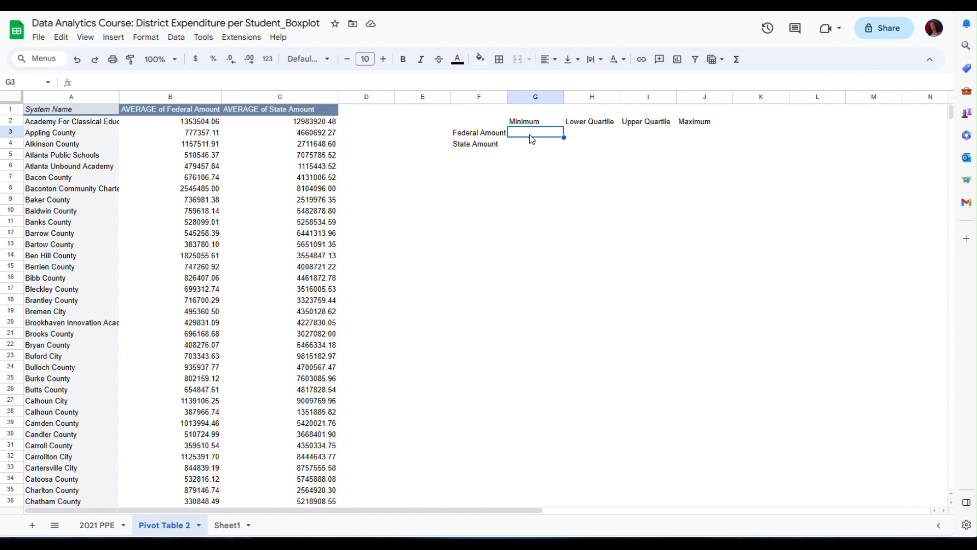
{"action": "type", "text": "="}
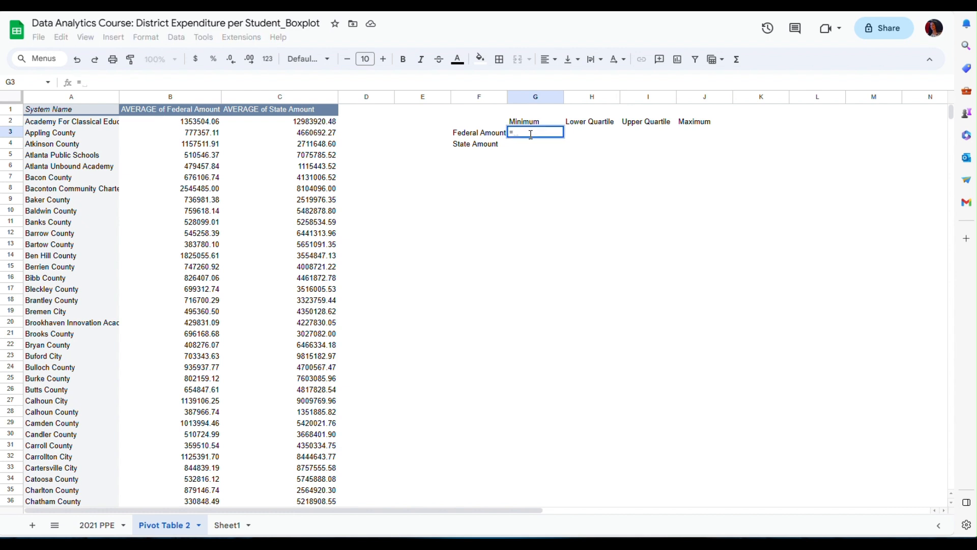
{"action": "type", "text": "min("}
{"action": "left_click", "coordinate": [199, 123]}
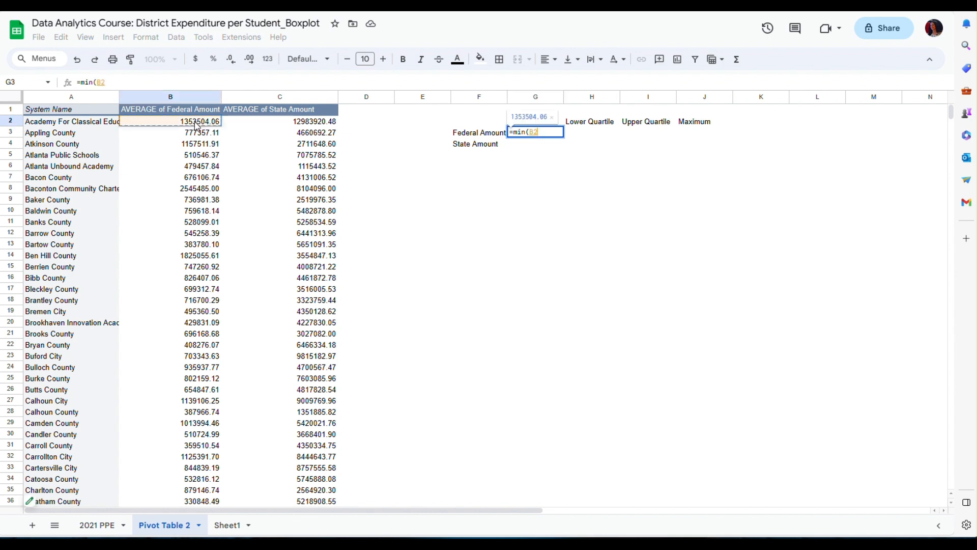
{"action": "left_click_drag", "start_coordinate": [198, 126], "coordinate": [205, 337]}
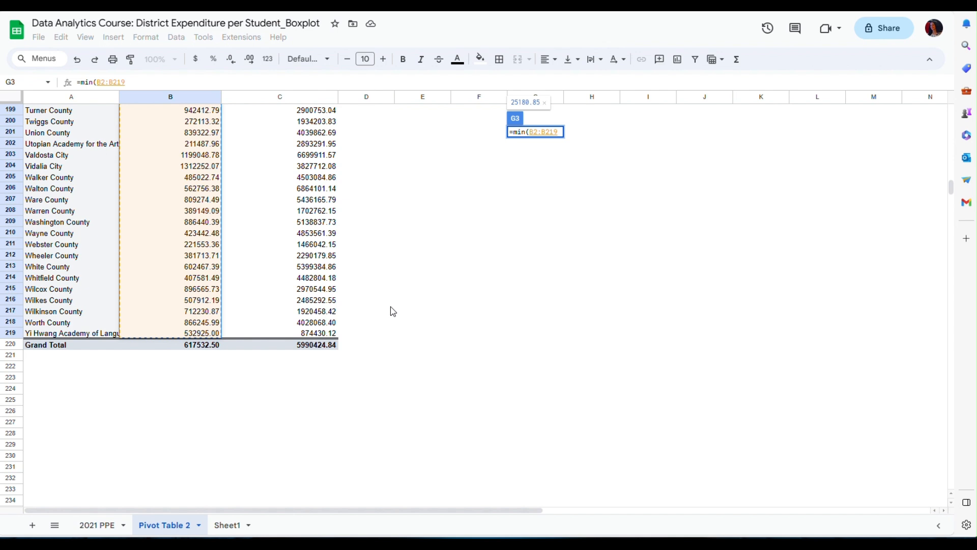
{"action": "type", "text": ")"}
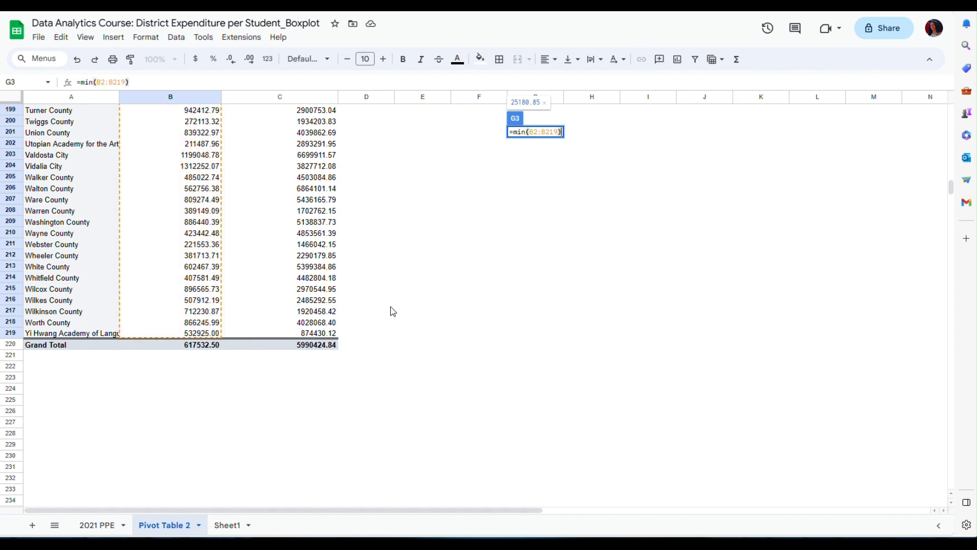
{"action": "key", "text": "Return"}
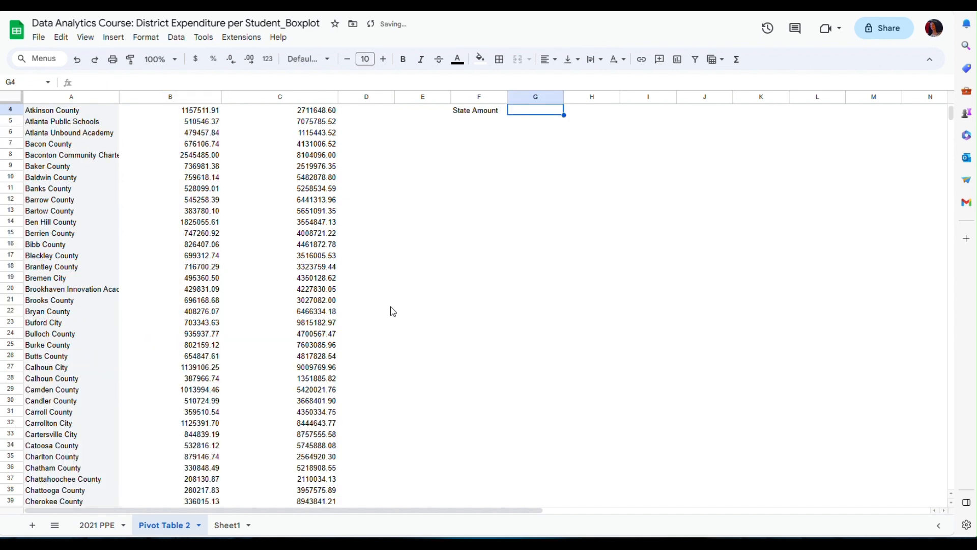
Calculate the Federal Amount lower quartile in H3 with the formula =quartile(B2:B219,1)
{"action": "scroll", "coordinate": [638, 305], "scroll_direction": "up", "scroll_amount": 1}
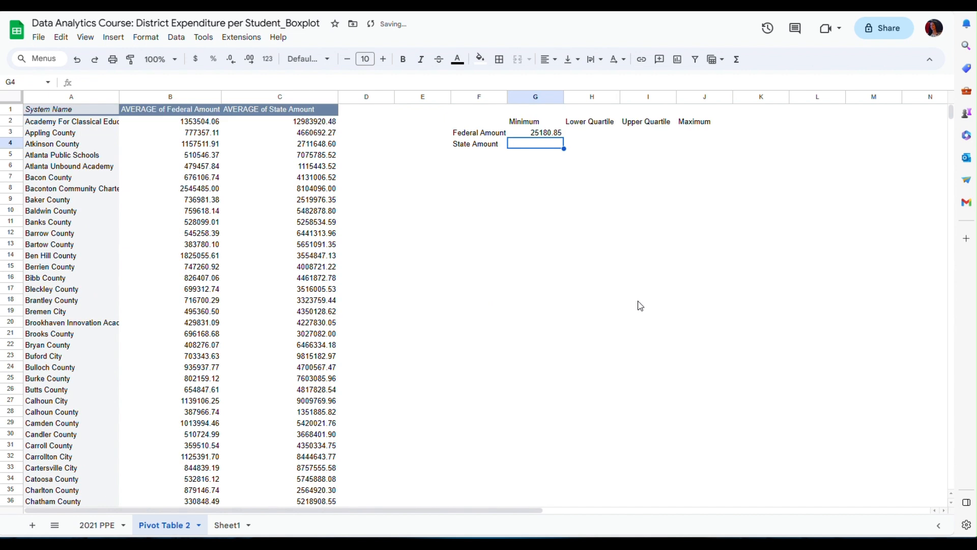
{"action": "left_click", "coordinate": [581, 136]}
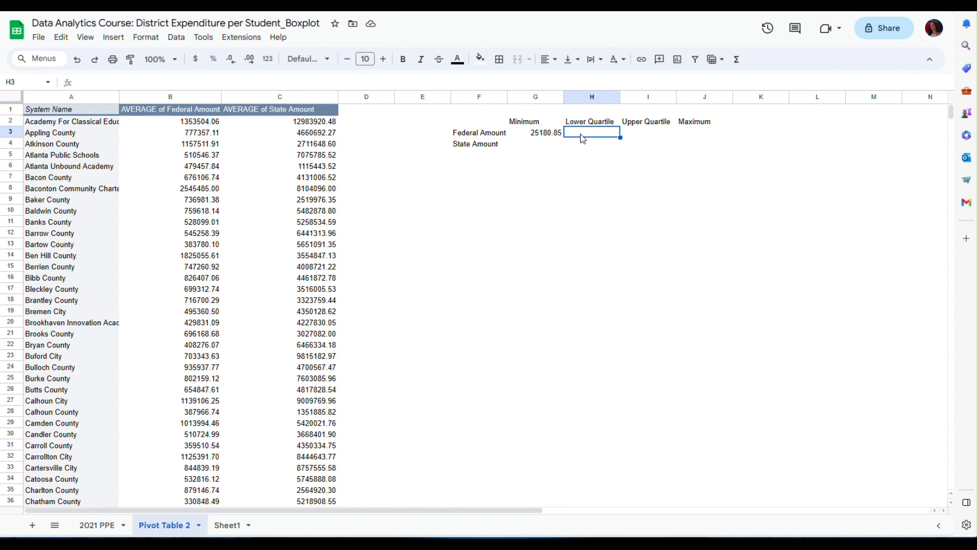
{"action": "left_click", "coordinate": [581, 136]}
{"action": "type", "text": "="}
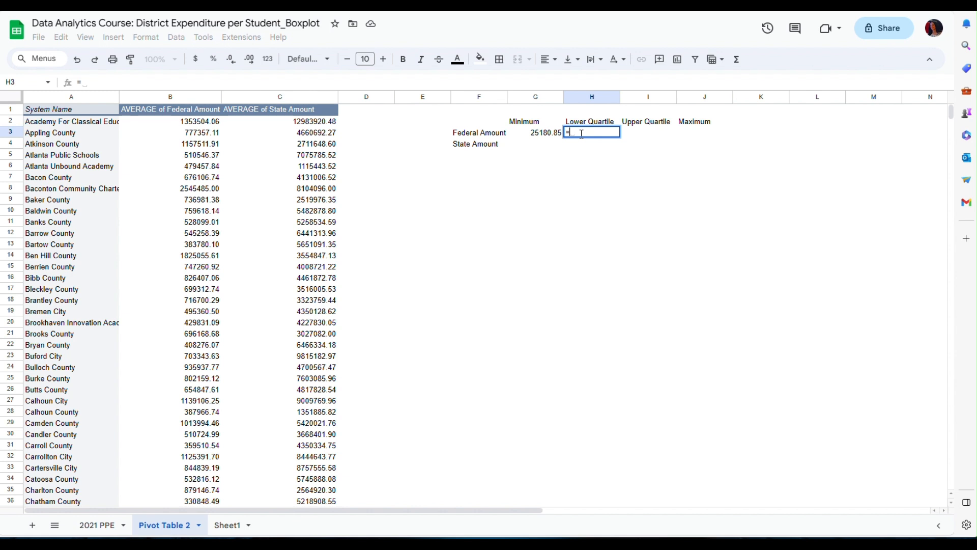
{"action": "type", "text": "qua"}
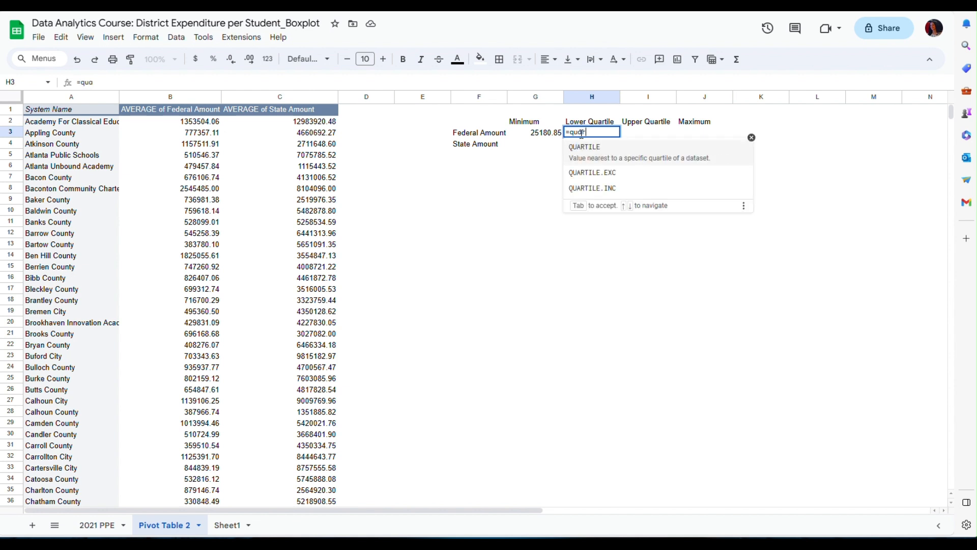
{"action": "type", "text": "rtile("}
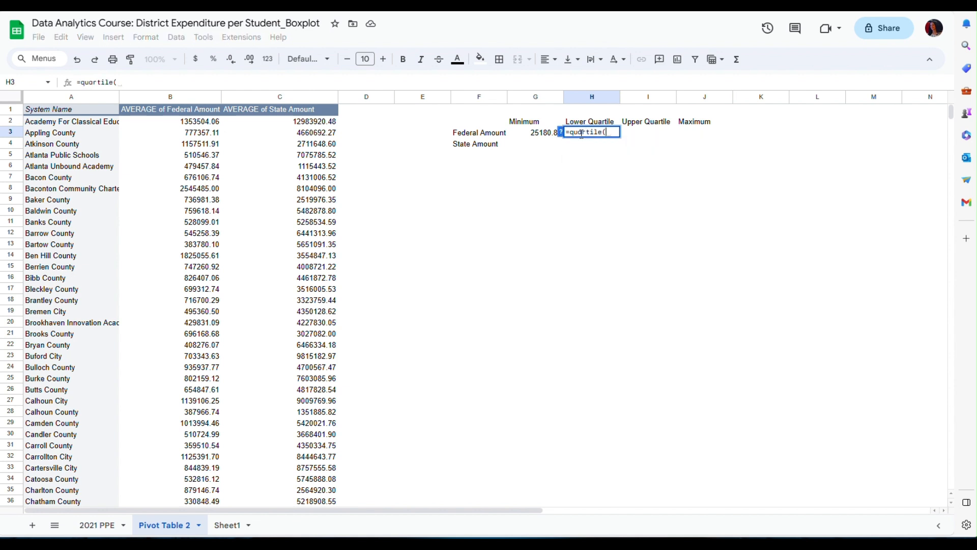
{"action": "type", "text": "B2"}
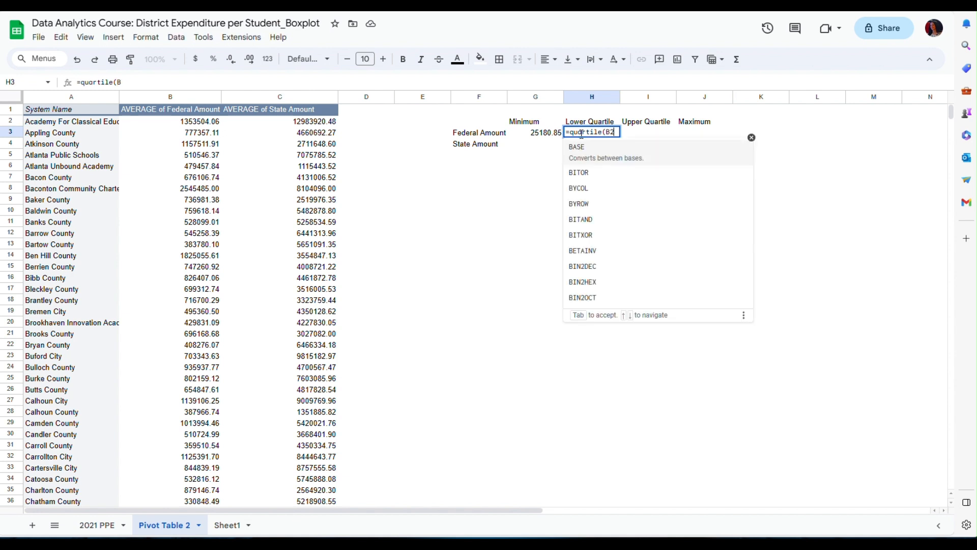
{"action": "type", "text": ":"}
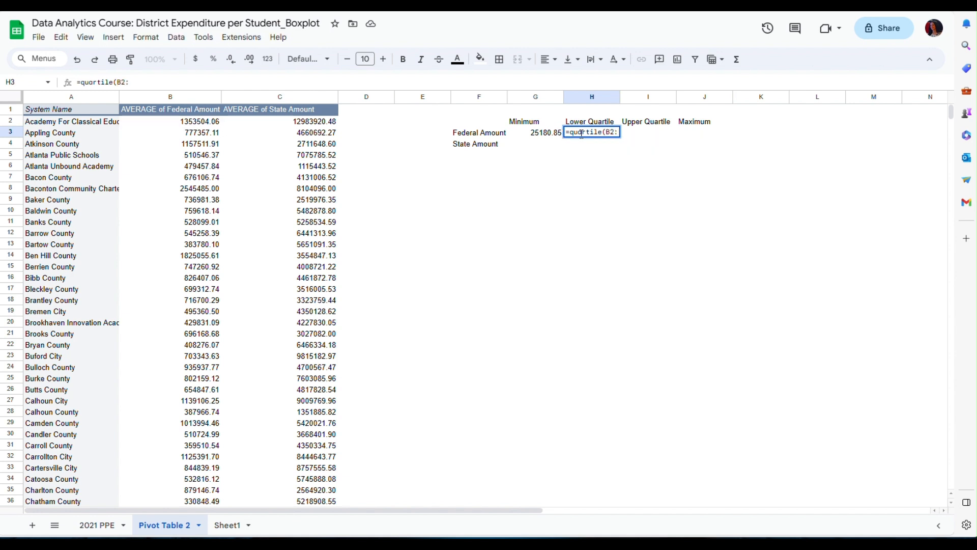
{"action": "type", "text": "B219"}
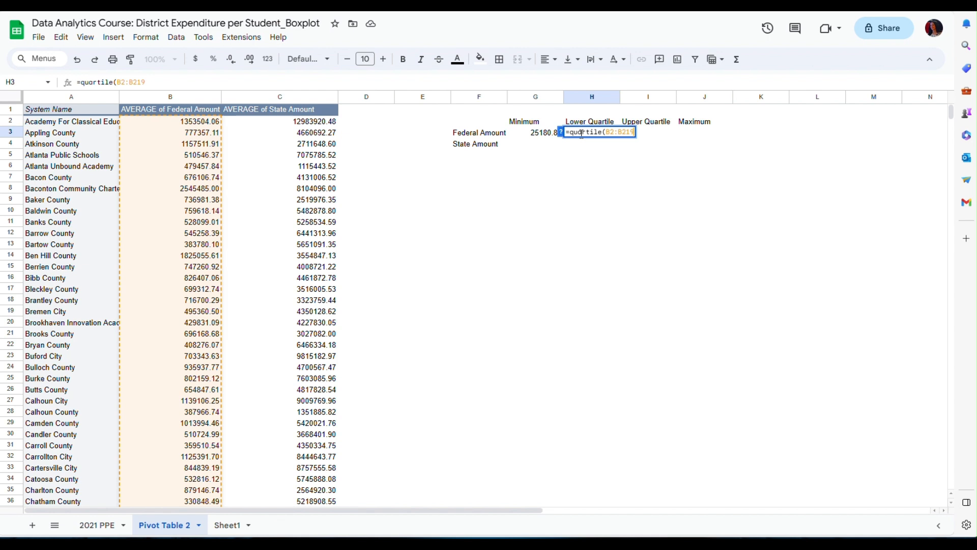
{"action": "type", "text": ","}
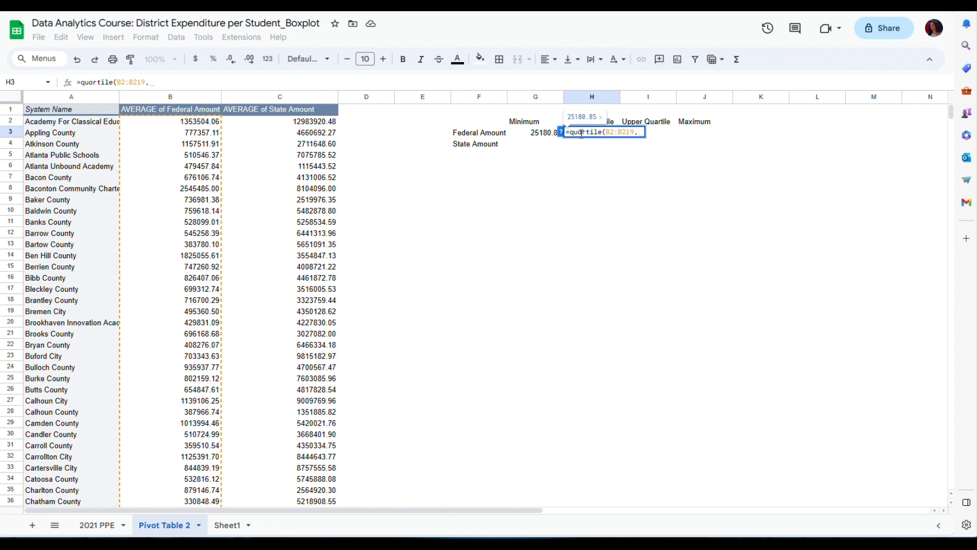
{"action": "type", "text": "1"}
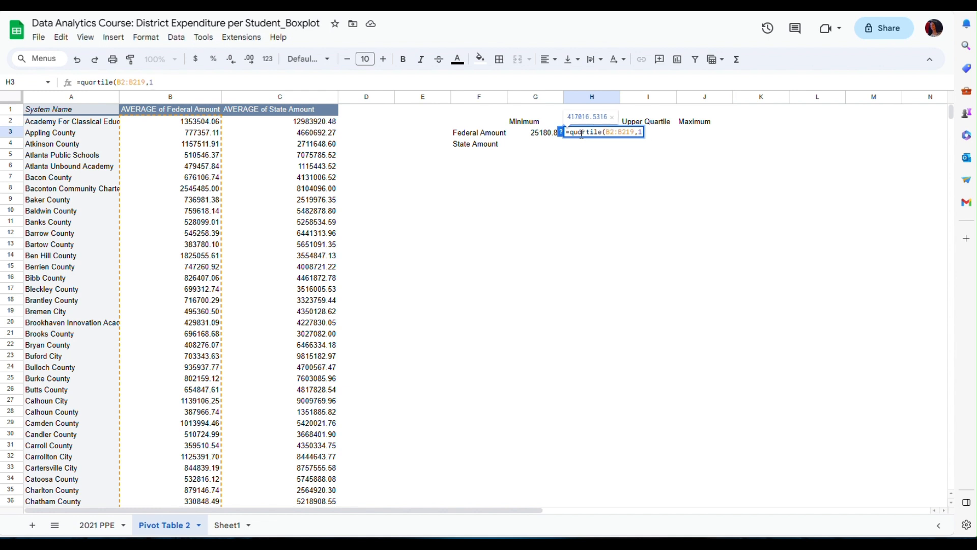
{"action": "type", "text": ")"}
{"action": "key", "text": "Return"}
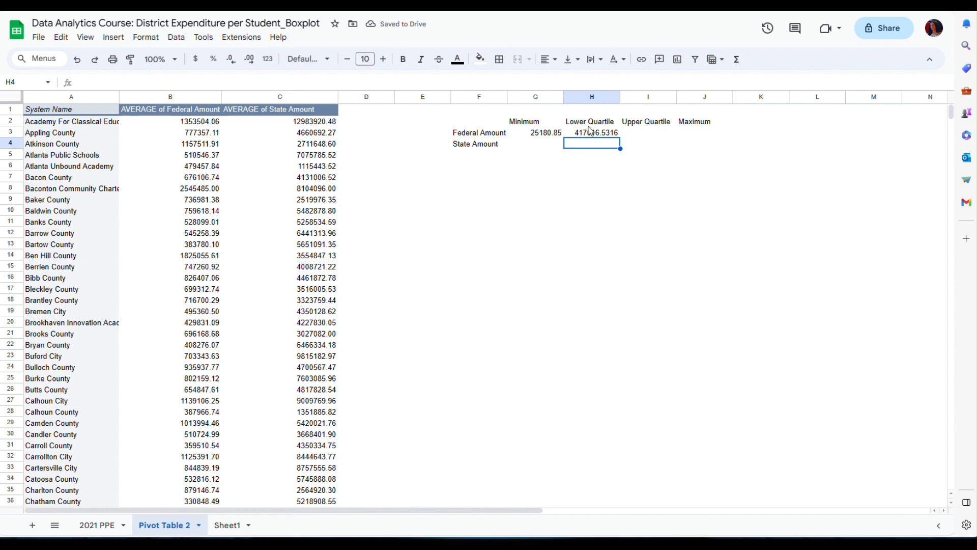
Calculate the Federal Amount upper quartile in I3 with the formula =quartile(B2:B219,3)
{"action": "left_click", "coordinate": [636, 136]}
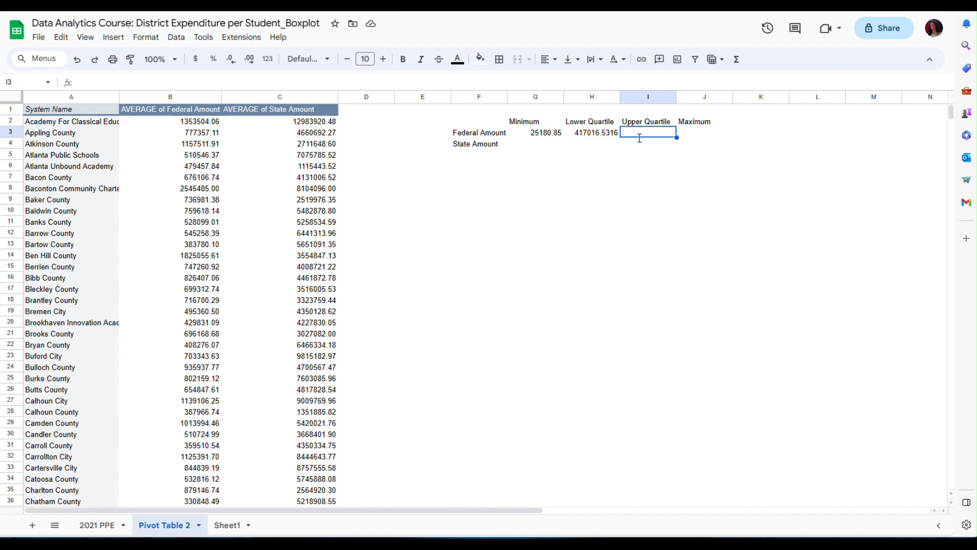
{"action": "type", "text": "="}
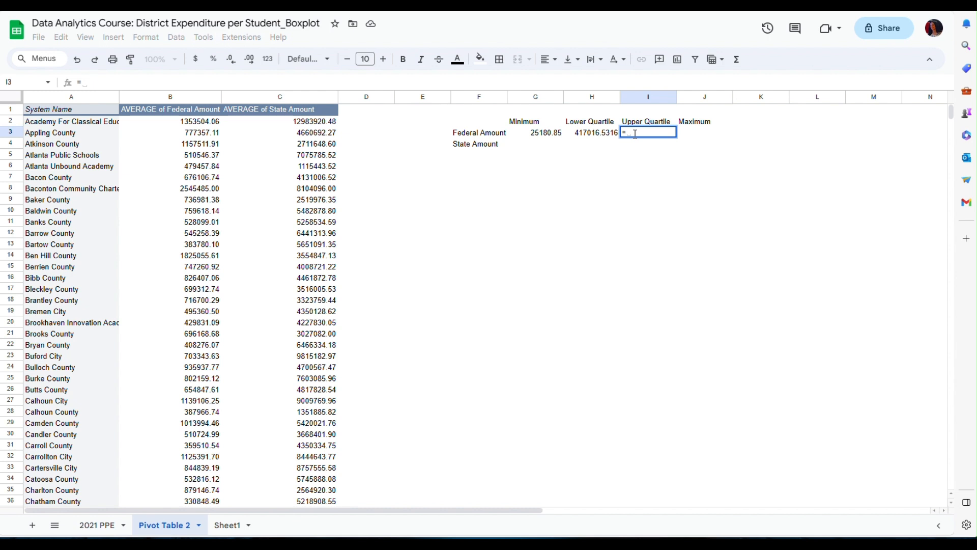
{"action": "type", "text": "qu"}
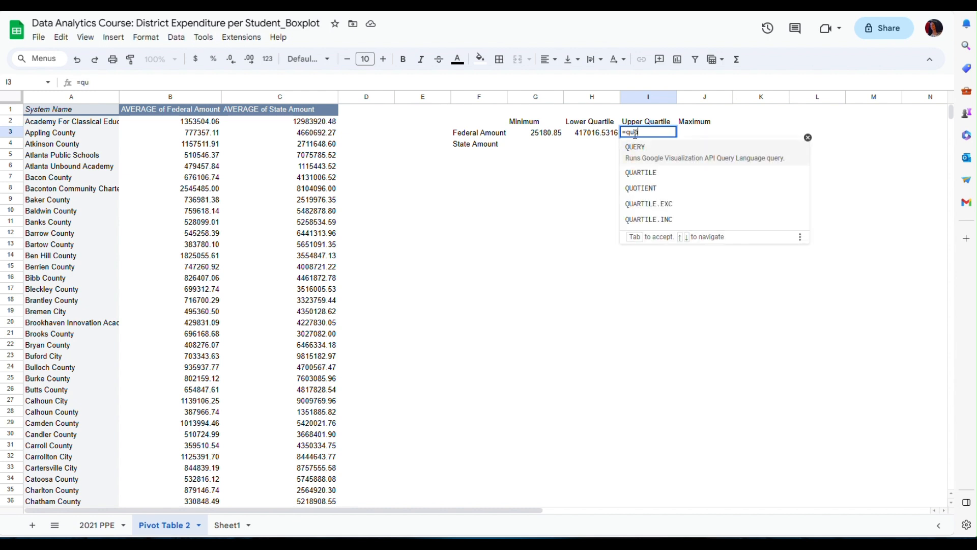
{"action": "type", "text": "artile("}
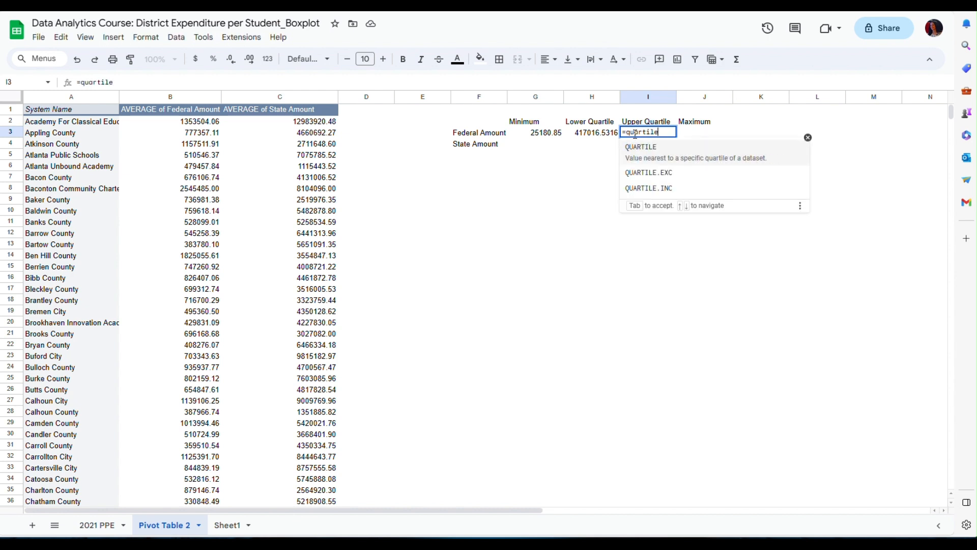
{"action": "type", "text": "B2"}
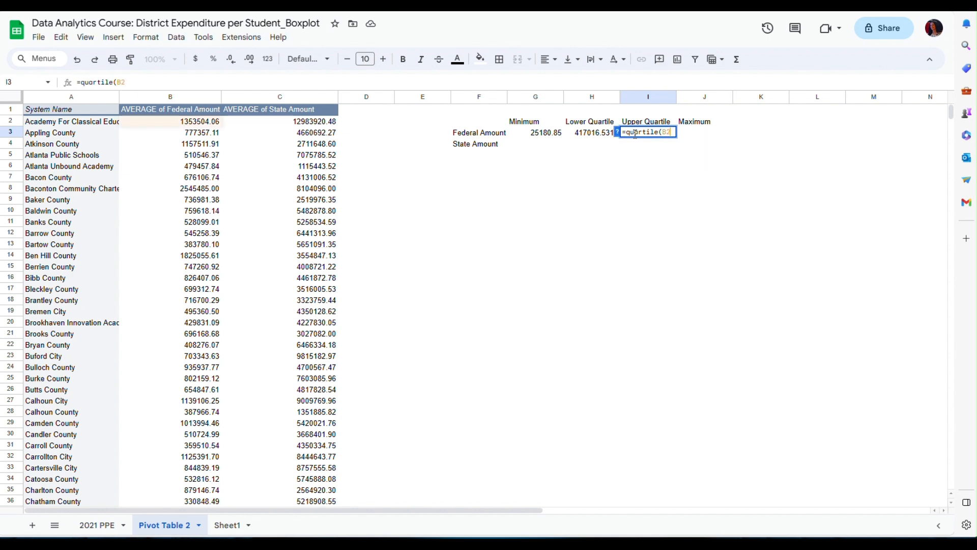
{"action": "type", "text": ":B"}
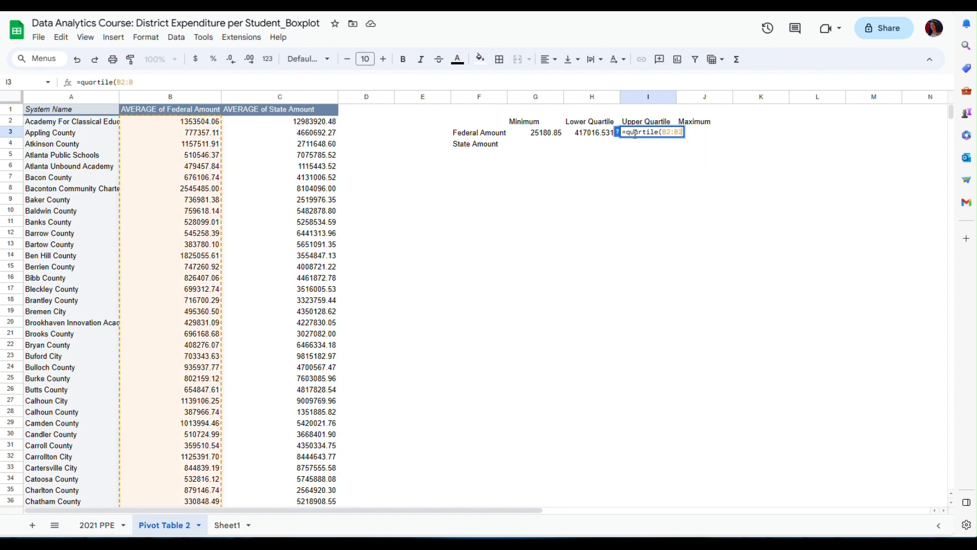
{"action": "type", "text": "219,3"}
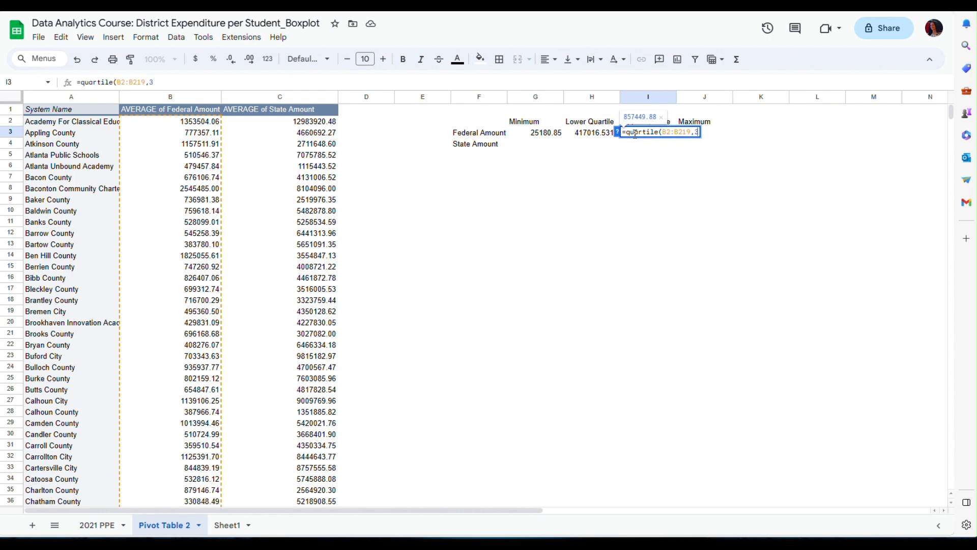
{"action": "type", "text": ")"}
{"action": "key", "text": "Return"}
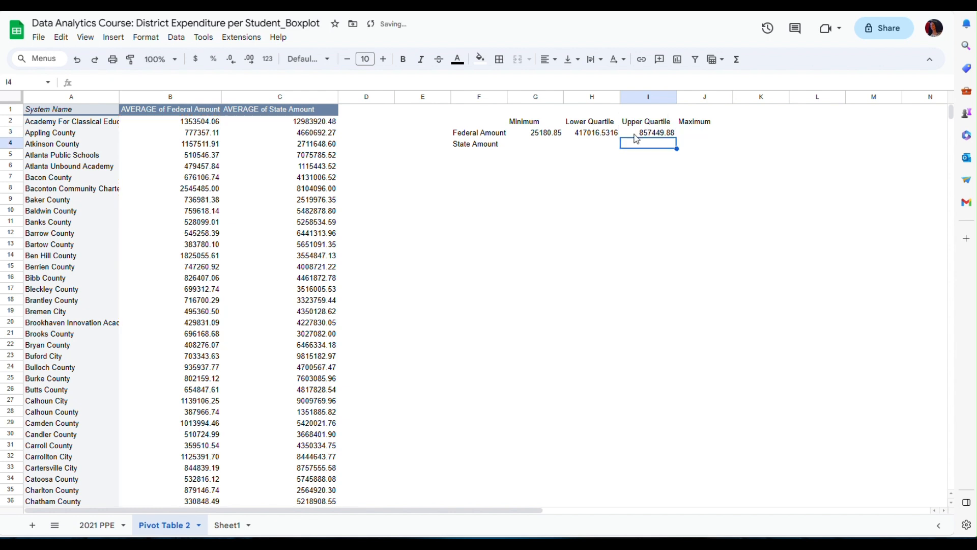
Calculate the Federal Amount maximum in J3 with the formula =max(B2:B219)
{"action": "left_click", "coordinate": [694, 135]}
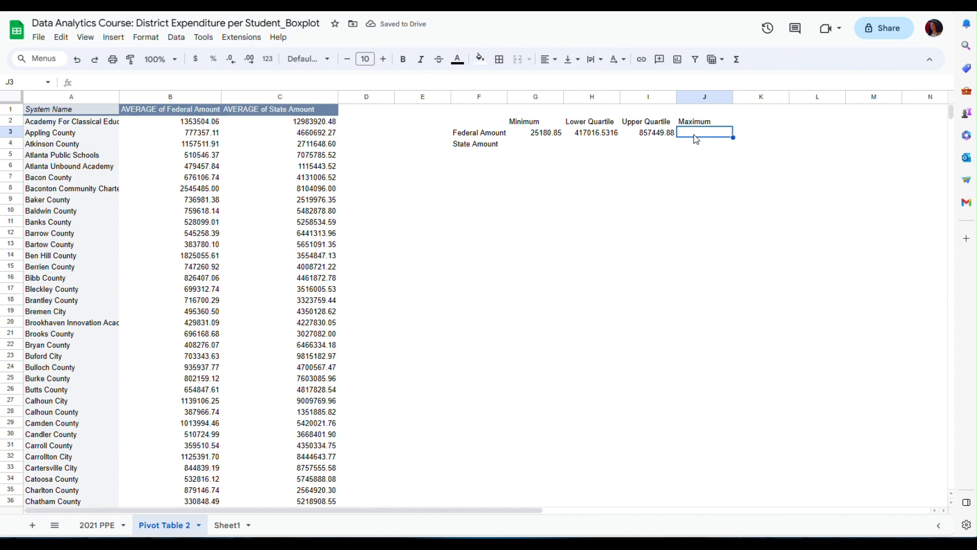
{"action": "type", "text": "=m"}
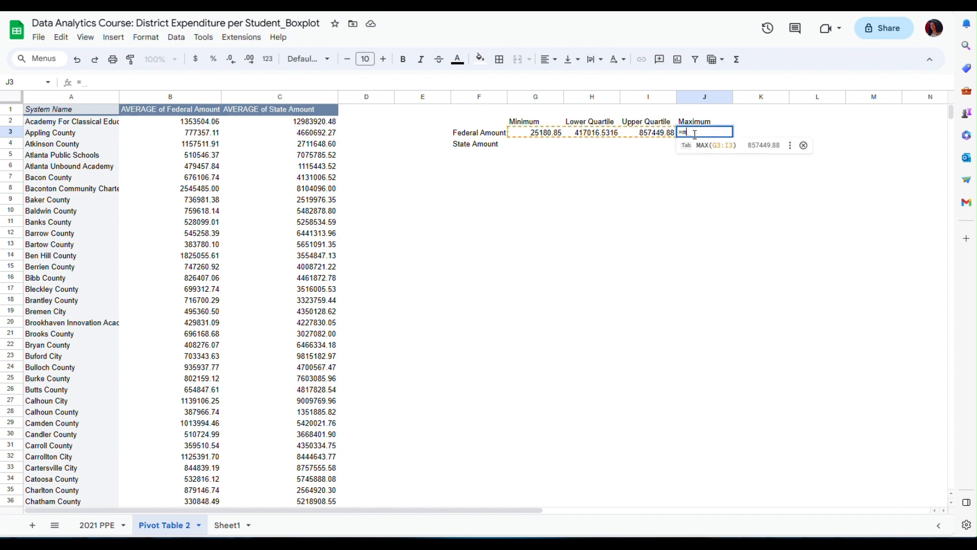
{"action": "type", "text": "ax("}
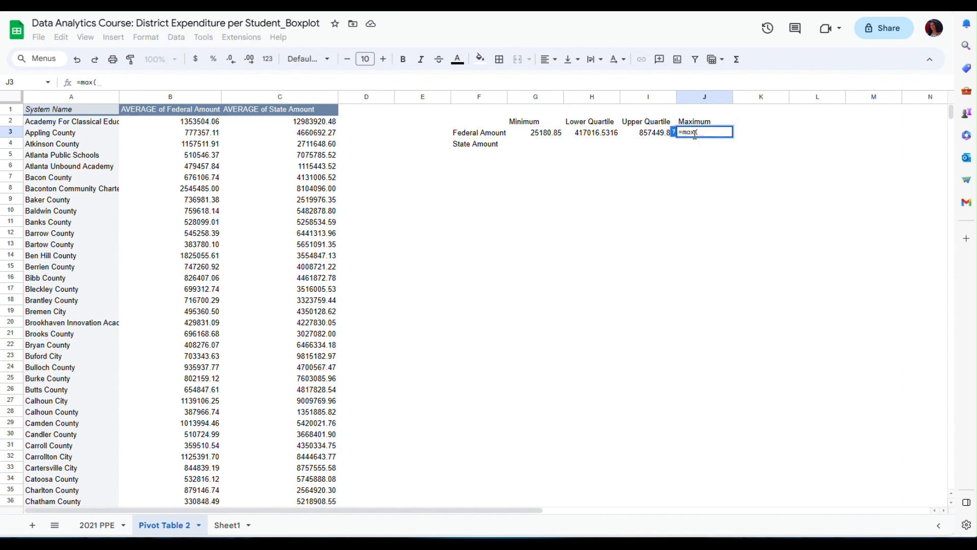
{"action": "type", "text": "B2"}
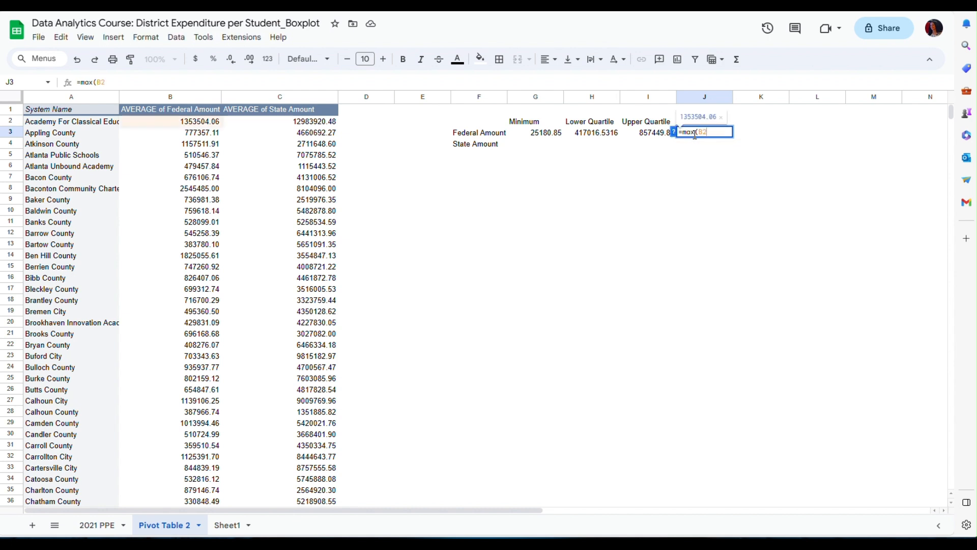
{"action": "type", "text": ":B"}
{"action": "key", "text": "ctrl+shift+Down"}
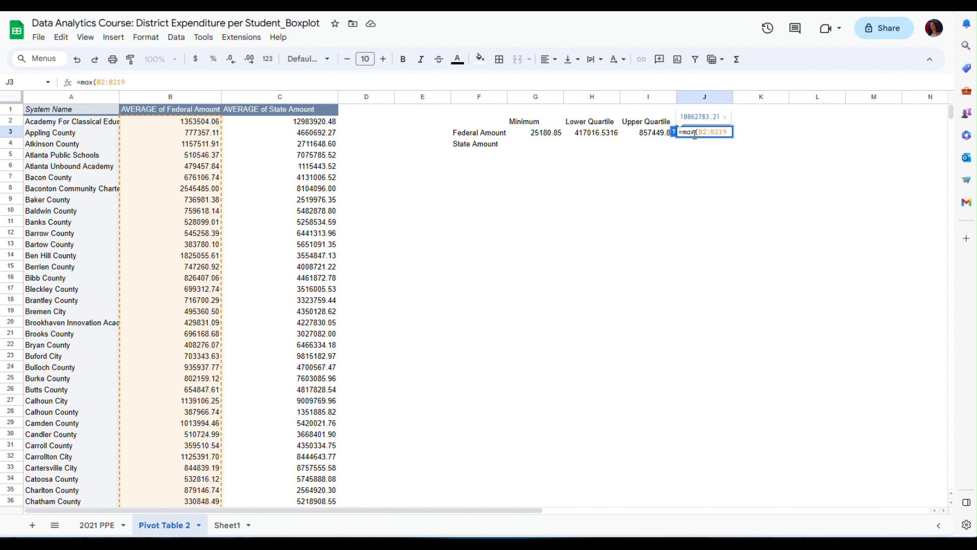
{"action": "type", "text": ")"}
{"action": "key", "text": "Return"}
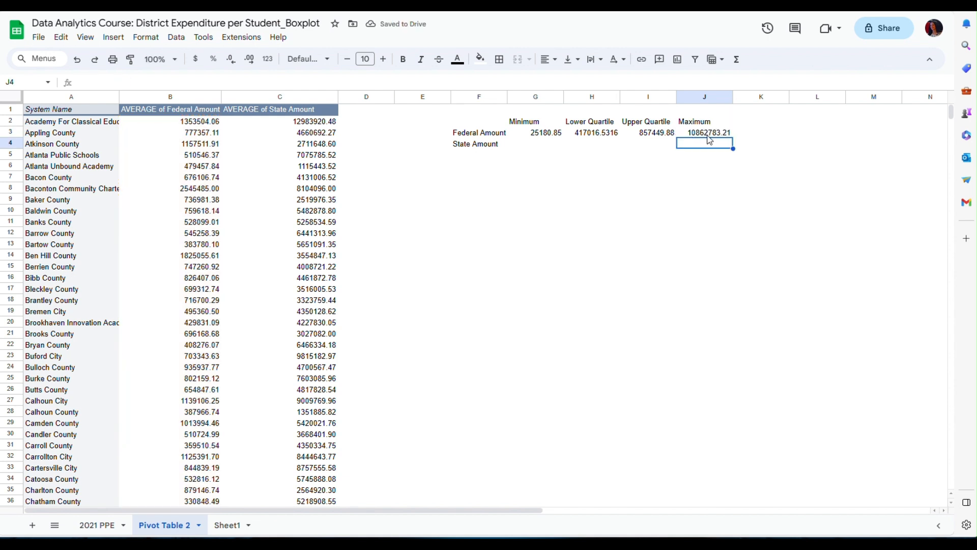
Insert a candlestick chart from the Federal Amount summary row, range F3:J3
{"action": "left_click", "coordinate": [485, 133]}
{"action": "left_click_drag", "start_coordinate": [485, 139], "coordinate": [700, 135]}
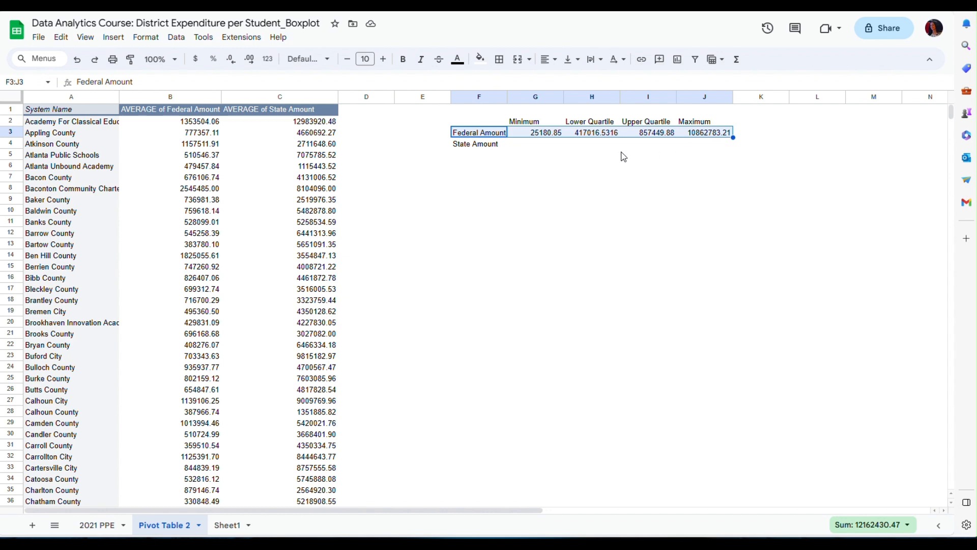
{"action": "left_click", "coordinate": [113, 38]}
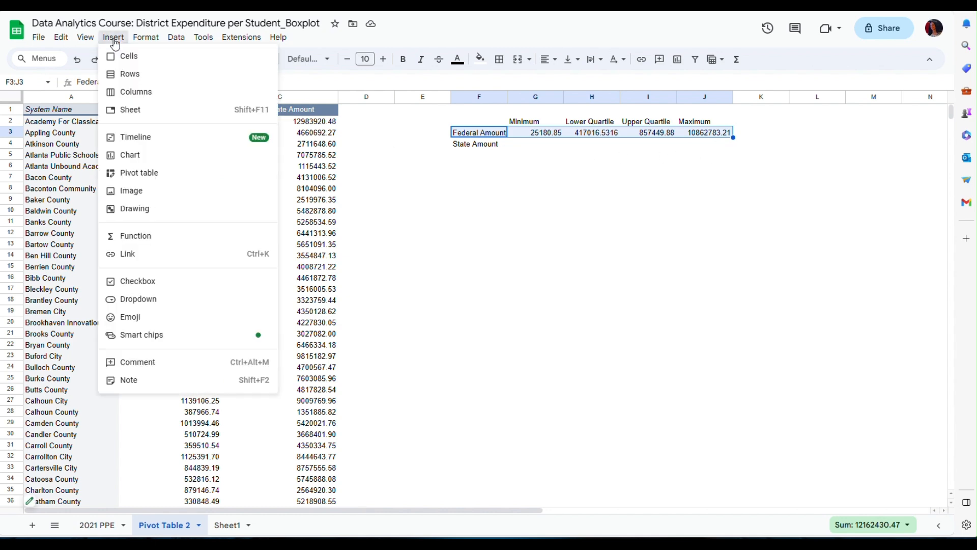
{"action": "left_click", "coordinate": [128, 156]}
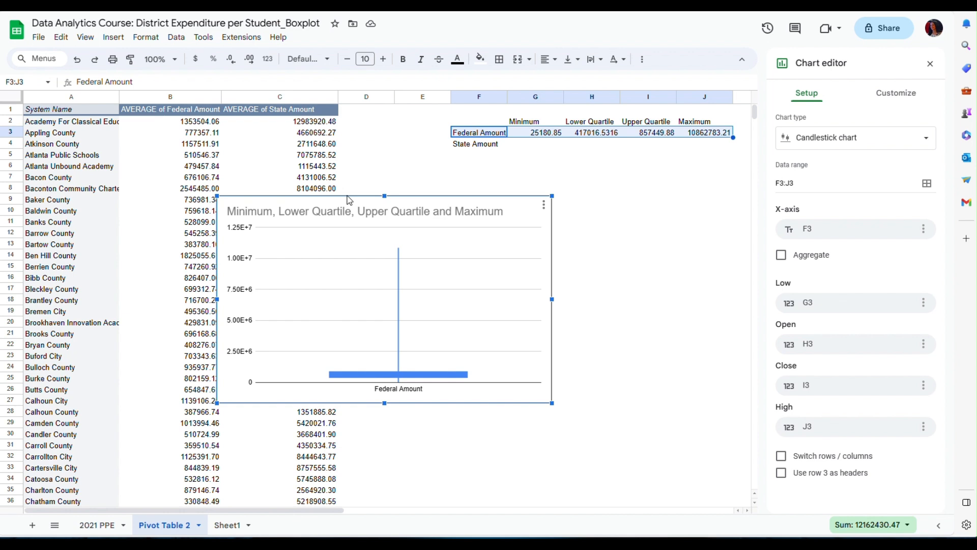
Move the candlestick chart below the summary table, starting around row 11, and stretch it taller down to about row 38
{"action": "left_click_drag", "start_coordinate": [349, 199], "coordinate": [507, 221]}
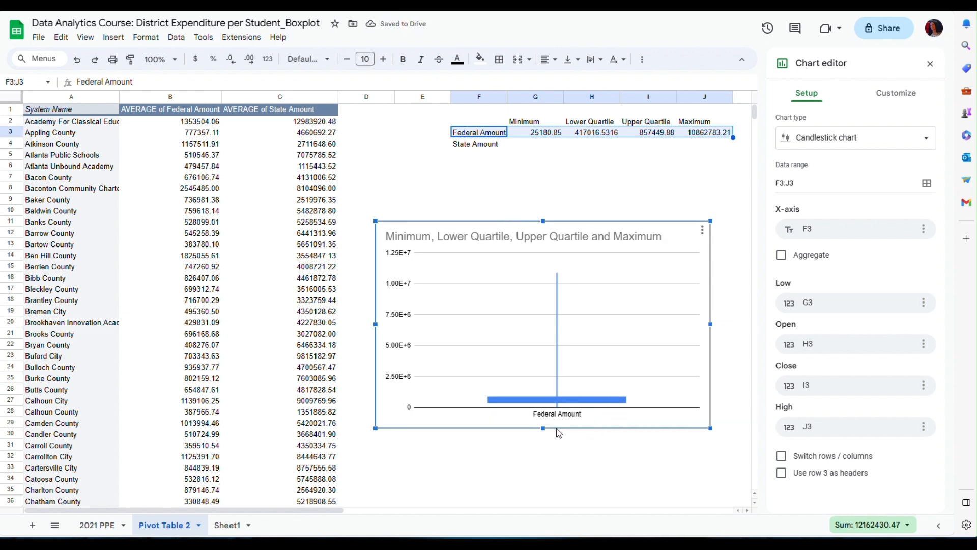
{"action": "left_click_drag", "start_coordinate": [543, 429], "coordinate": [548, 514]}
{"action": "scroll", "coordinate": [560, 499], "scroll_direction": "down", "scroll_amount": 1}
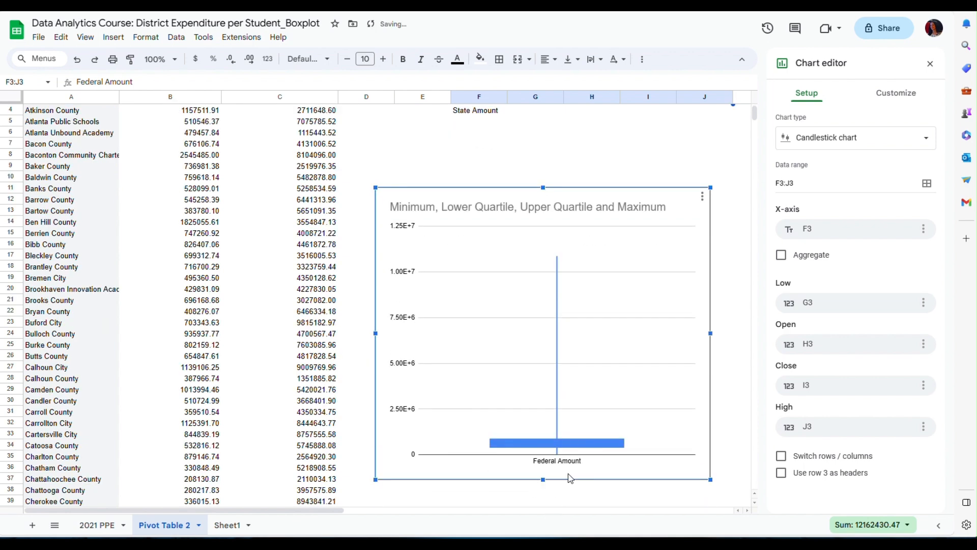
{"action": "left_click_drag", "start_coordinate": [542, 480], "coordinate": [543, 492]}
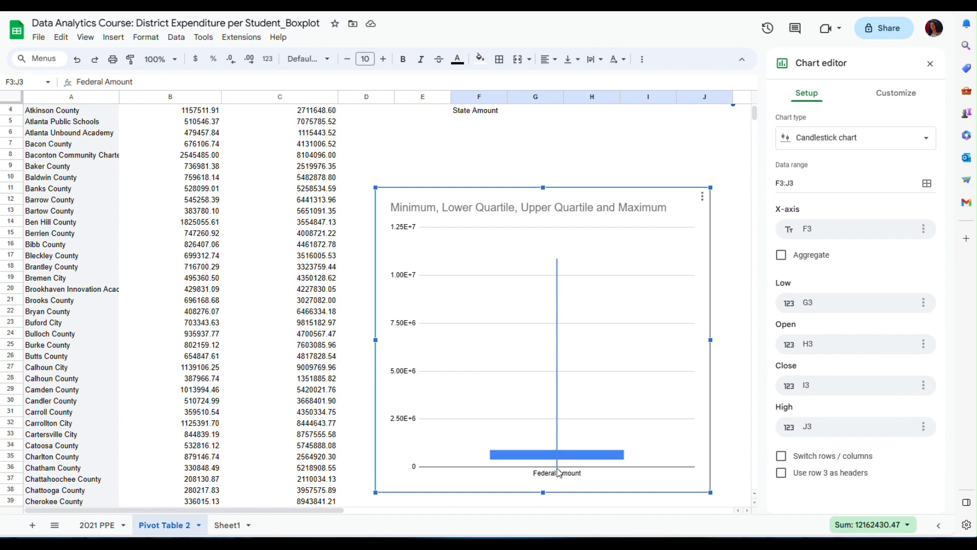
Calculate the State Amount minimum in G4 with the formula =min(C2:C219)
{"action": "scroll", "coordinate": [606, 376], "scroll_direction": "up", "scroll_amount": 1}
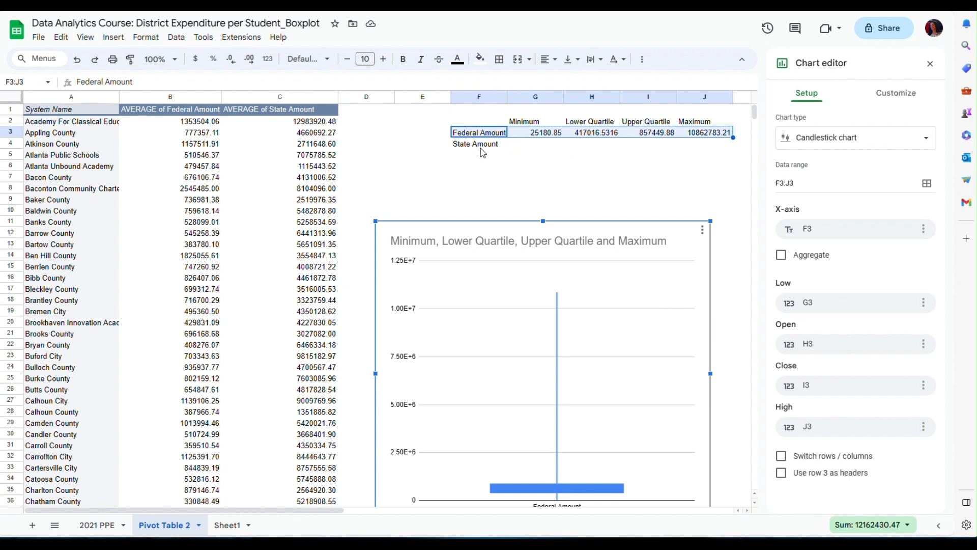
{"action": "left_click", "coordinate": [542, 148]}
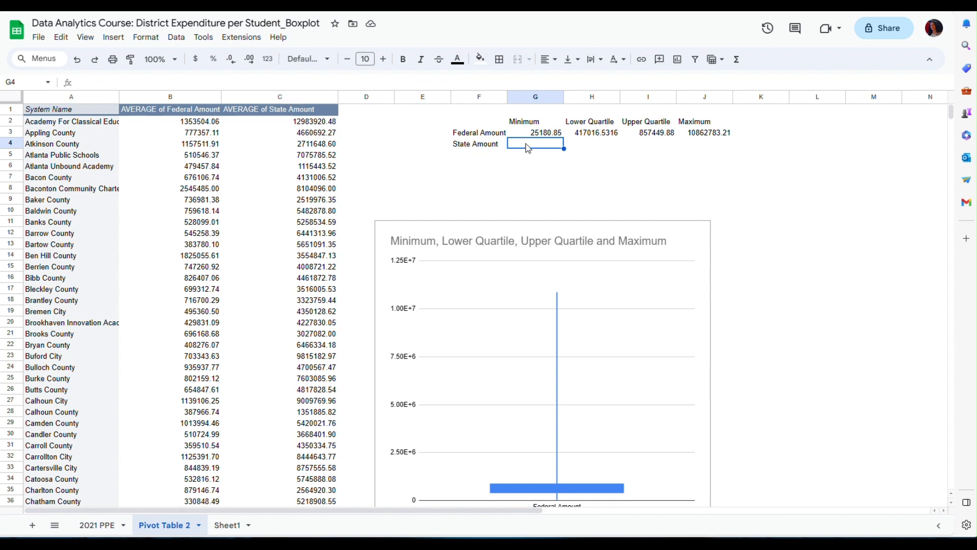
{"action": "type", "text": "=min"}
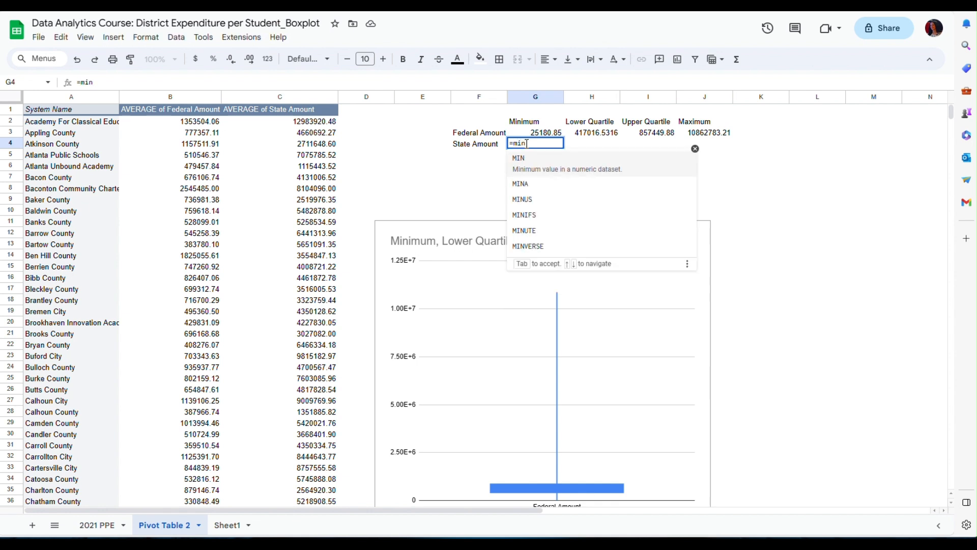
{"action": "type", "text": "("}
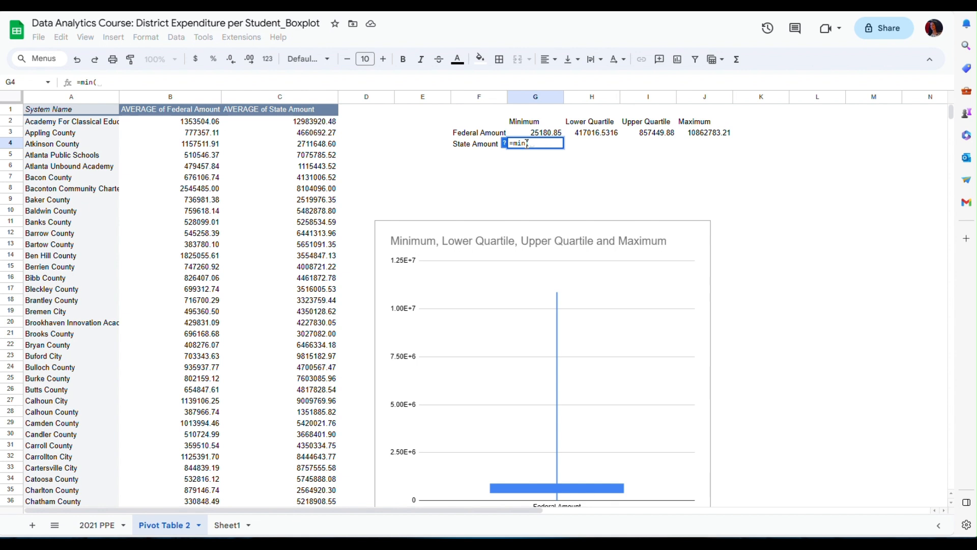
{"action": "type", "text": "C2"}
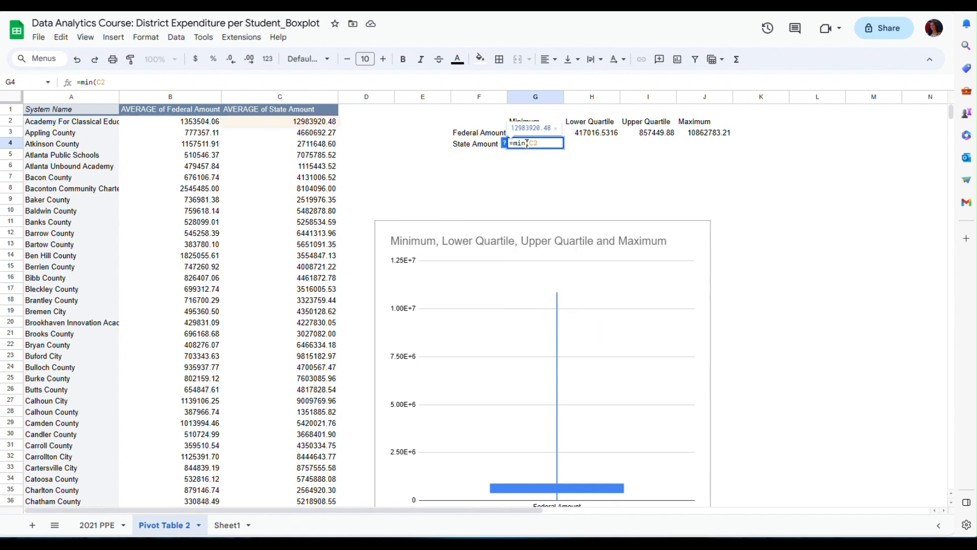
{"action": "type", "text": ":C"}
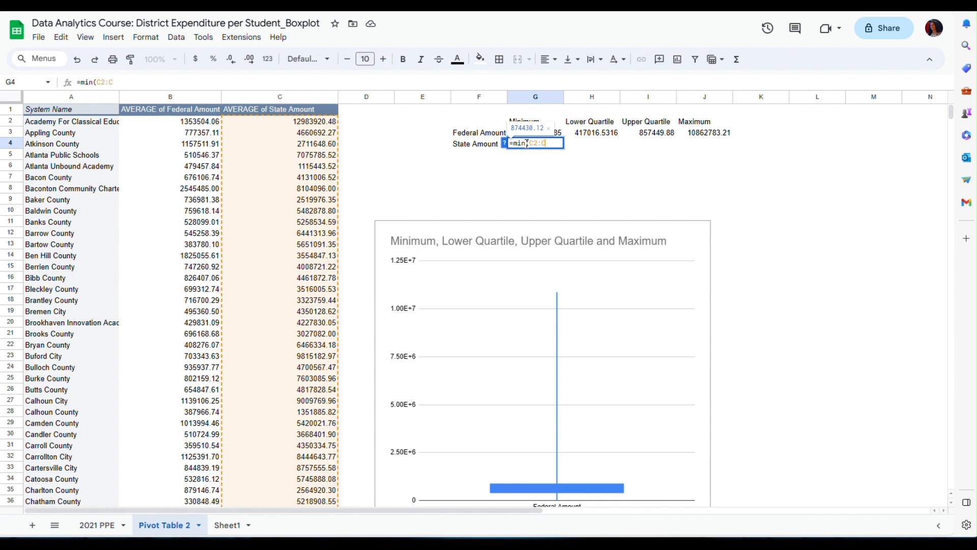
{"action": "type", "text": "219)"}
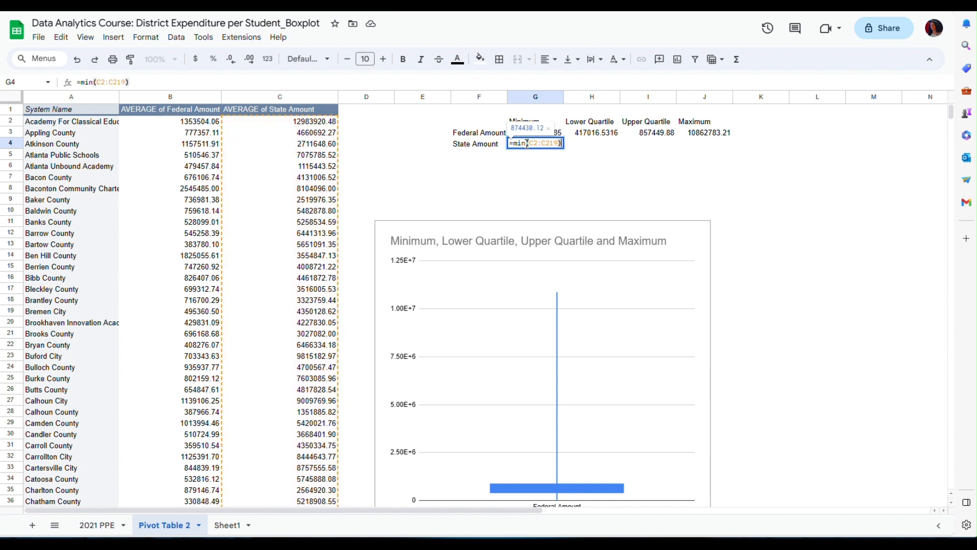
{"action": "key", "text": "Return"}
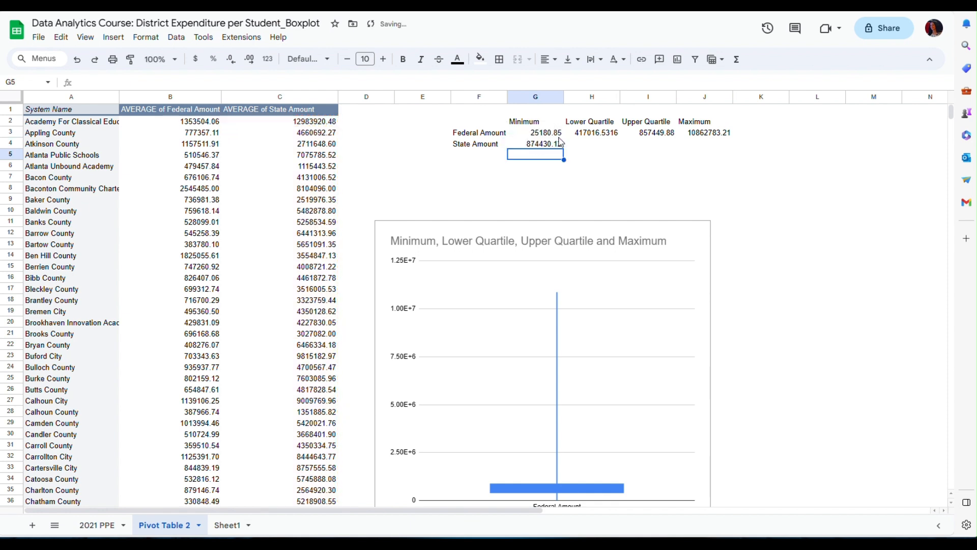
Calculate the State Amount lower quartile in H4 with the formula =quartile(C2:C219,1)
{"action": "left_click", "coordinate": [589, 146]}
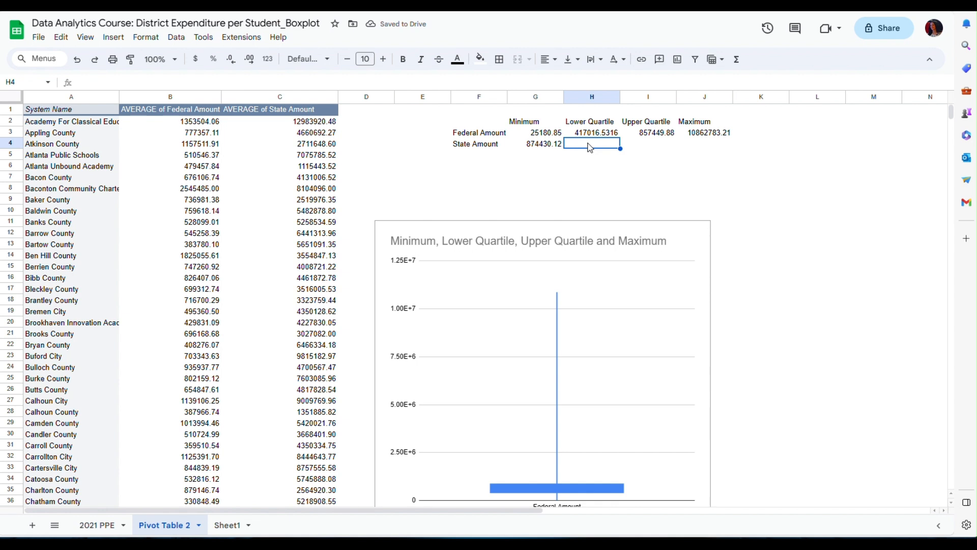
{"action": "type", "text": "="}
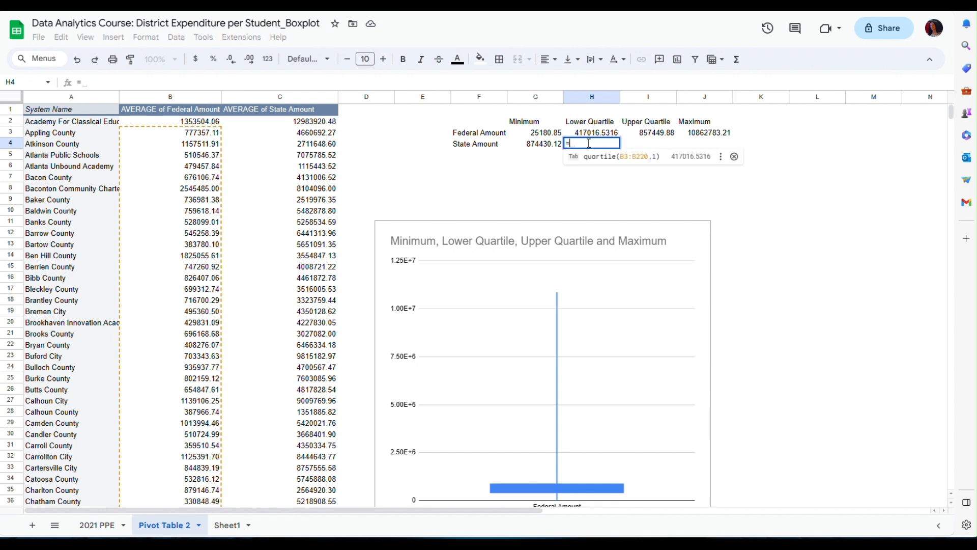
{"action": "type", "text": "quartile"}
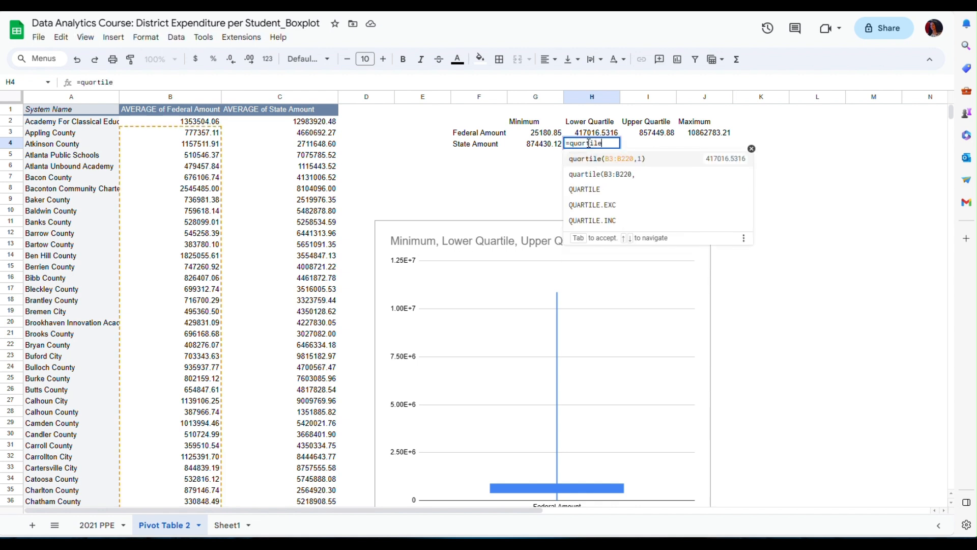
{"action": "type", "text": "(C2"}
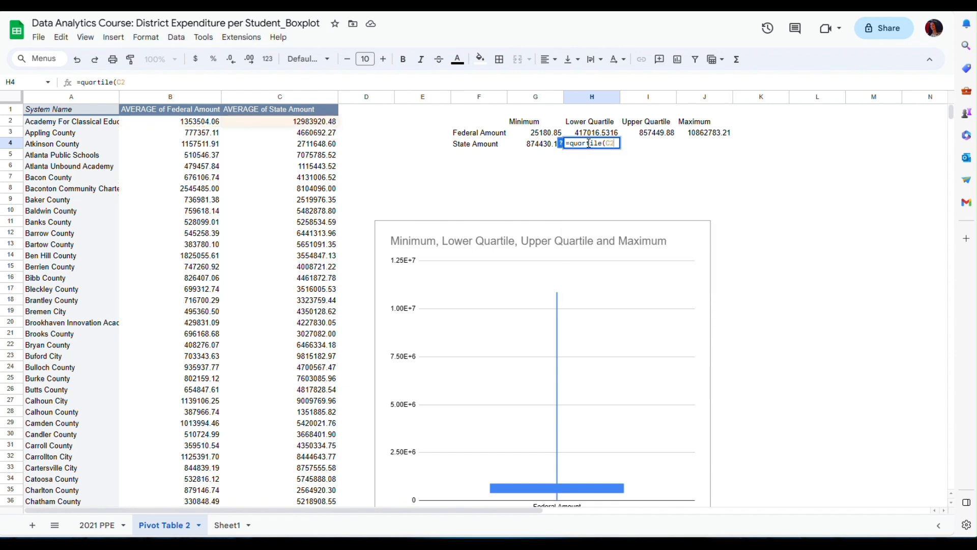
{"action": "type", "text": ":C219"}
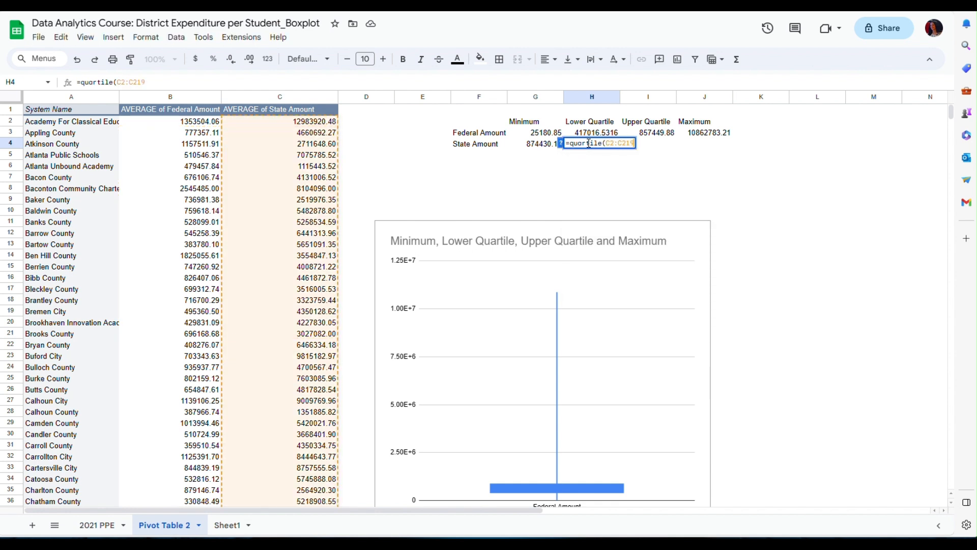
{"action": "type", "text": ","}
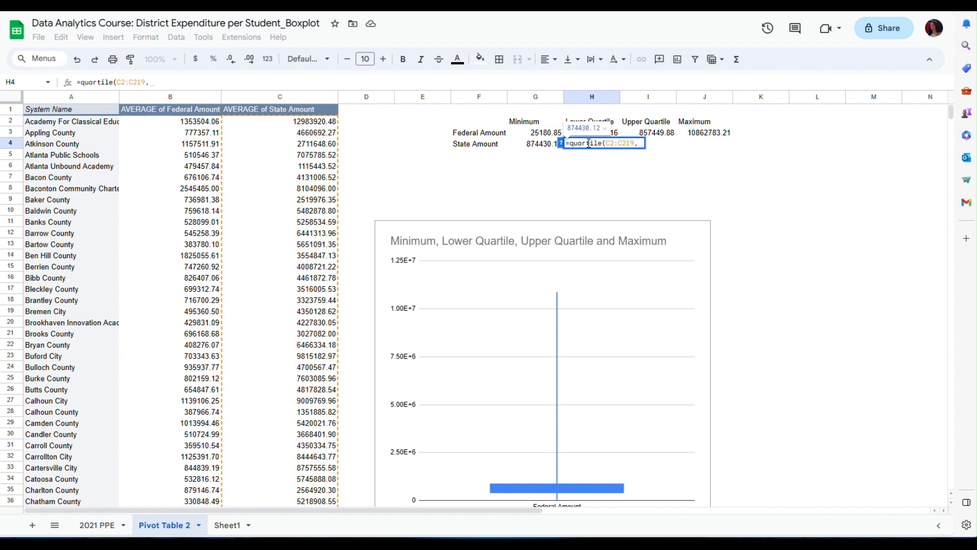
{"action": "type", "text": "1)"}
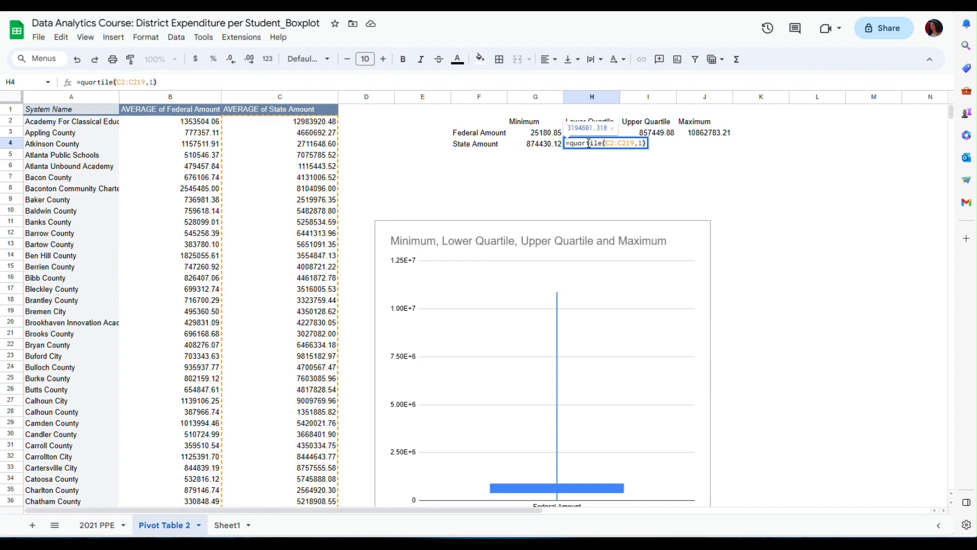
{"action": "key", "text": "Return"}
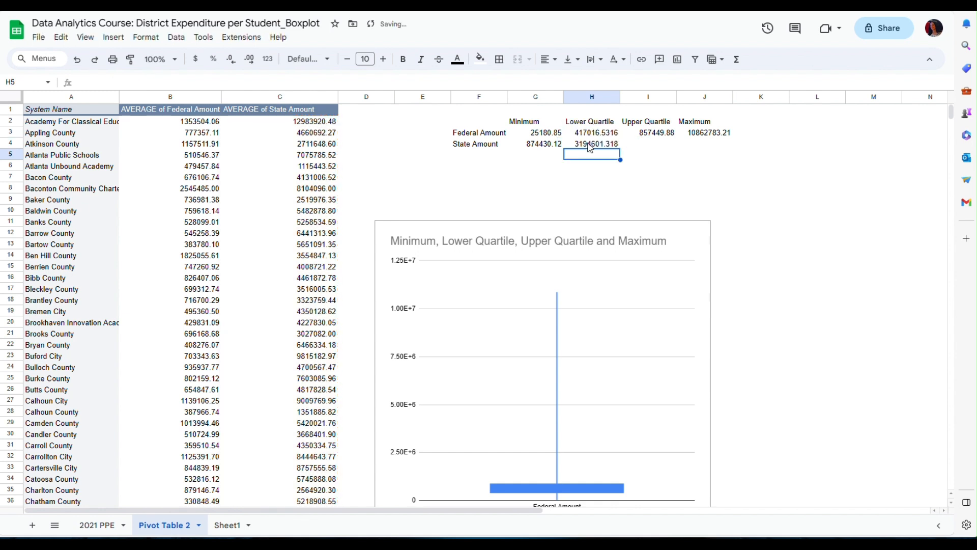
Calculate the State Amount upper quartile in I4 with the formula =quartile(C2:C219,3)
{"action": "left_click", "coordinate": [649, 145]}
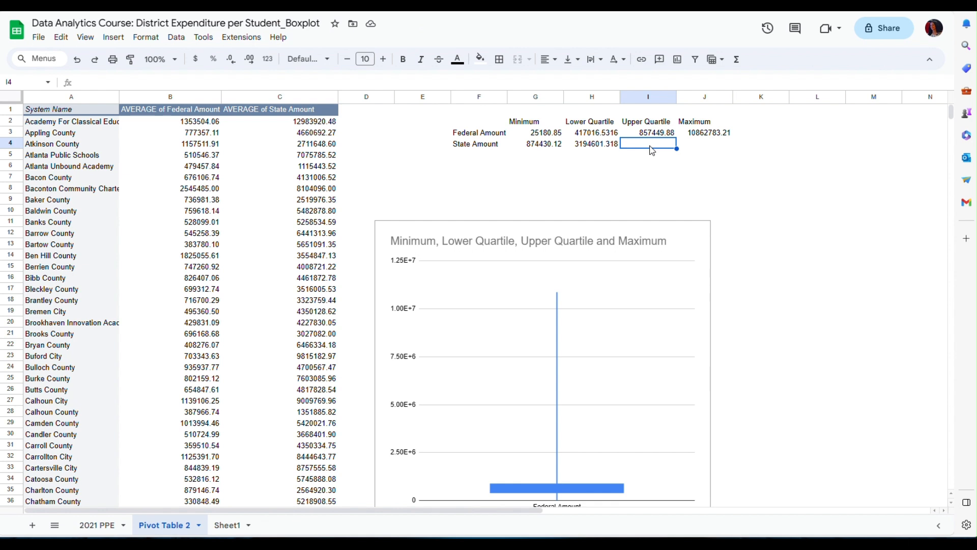
{"action": "type", "text": "=C"}
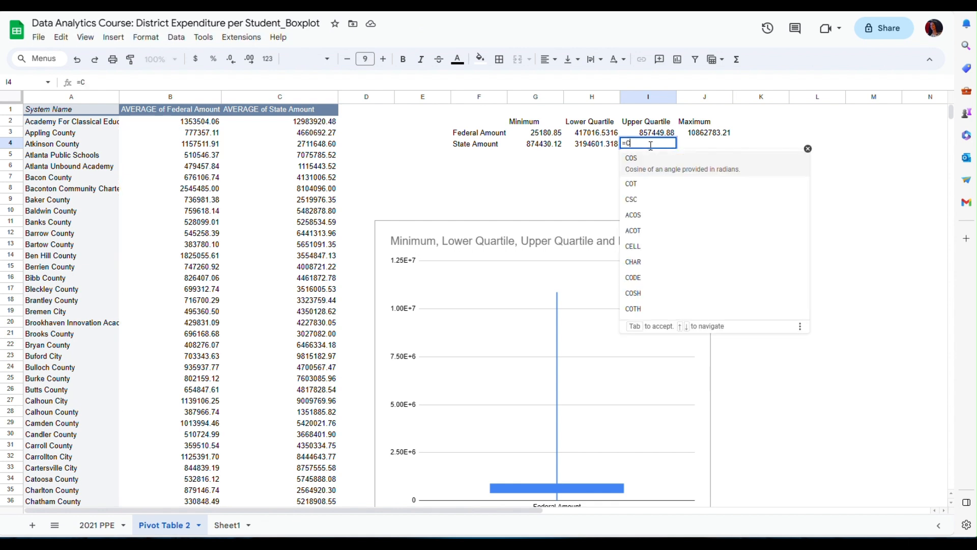
{"action": "key", "text": "BackSpace"}
{"action": "type", "text": "quart"}
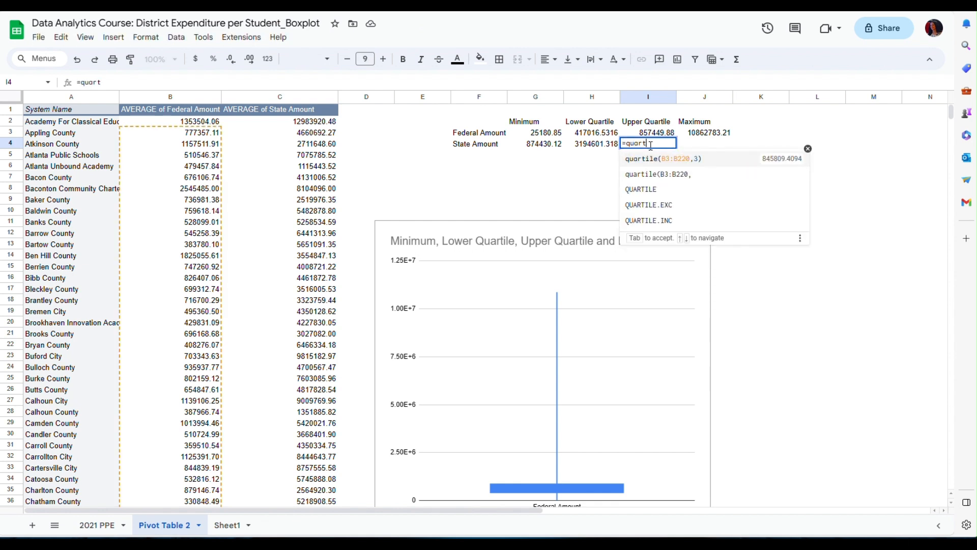
{"action": "type", "text": "ile(C"}
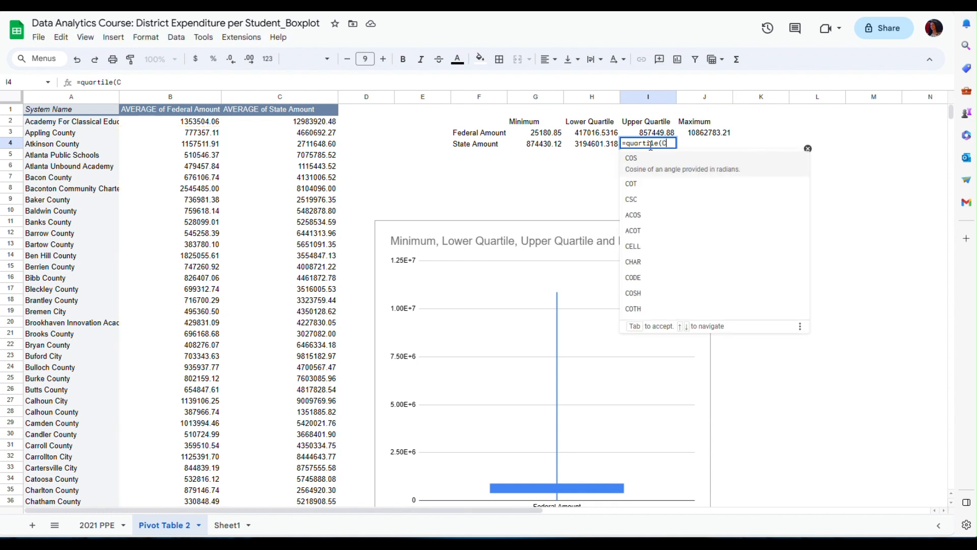
{"action": "type", "text": "2:C2"}
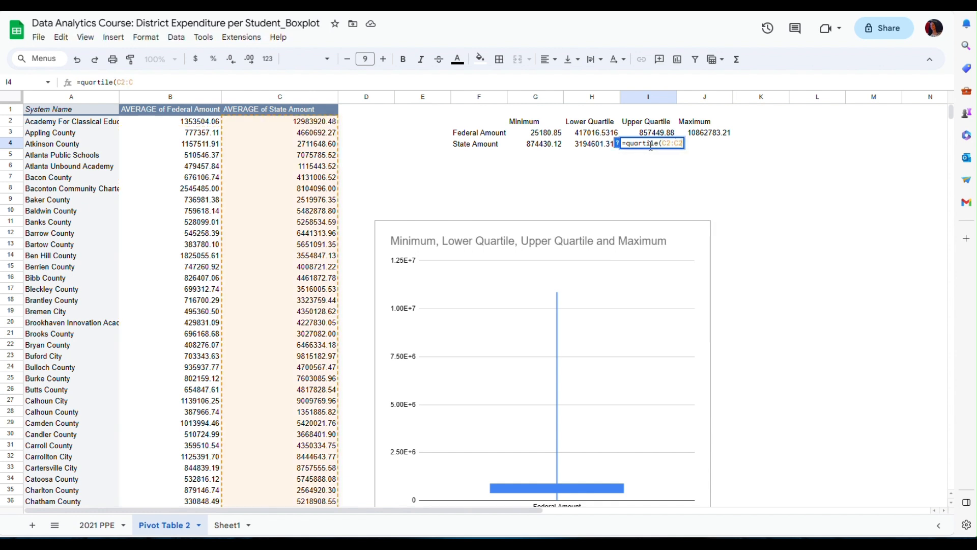
{"action": "type", "text": "19,3"}
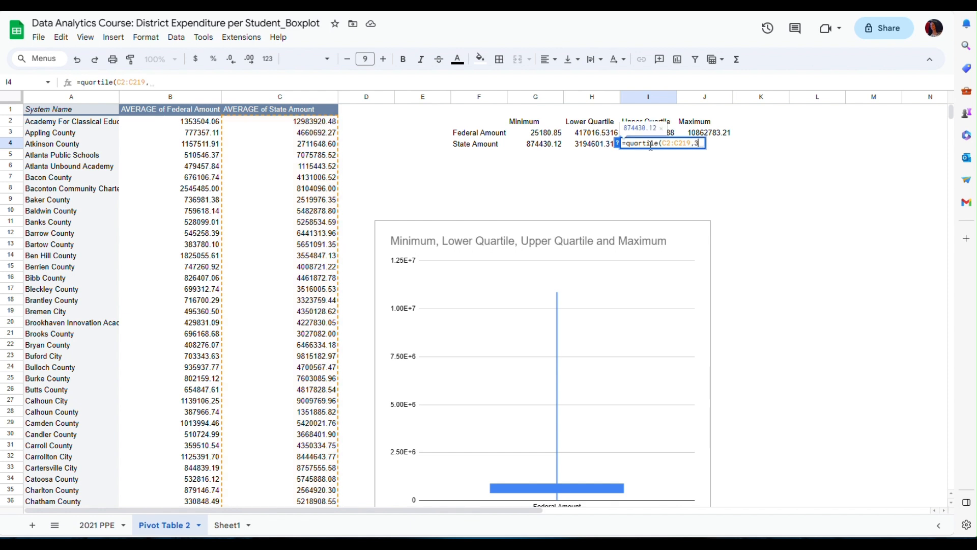
{"action": "type", "text": ")"}
{"action": "key", "text": "Return"}
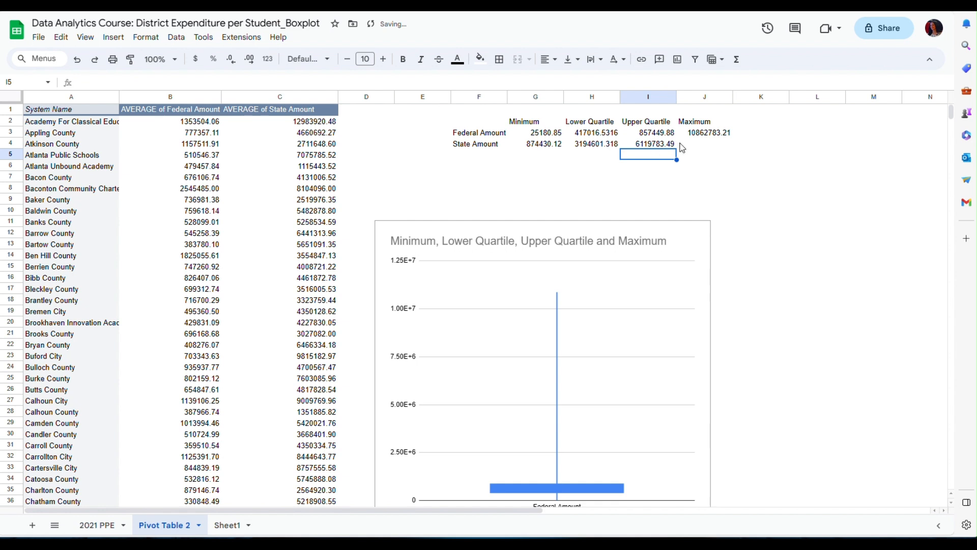
Calculate the State Amount maximum in J4 with the formula =max(C2:C219)
{"action": "left_click", "coordinate": [705, 146]}
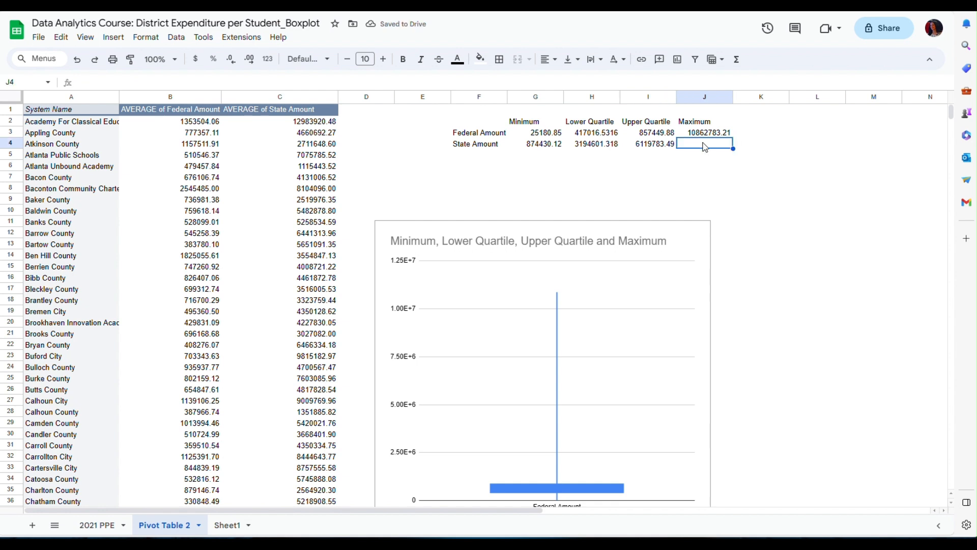
{"action": "type", "text": "="}
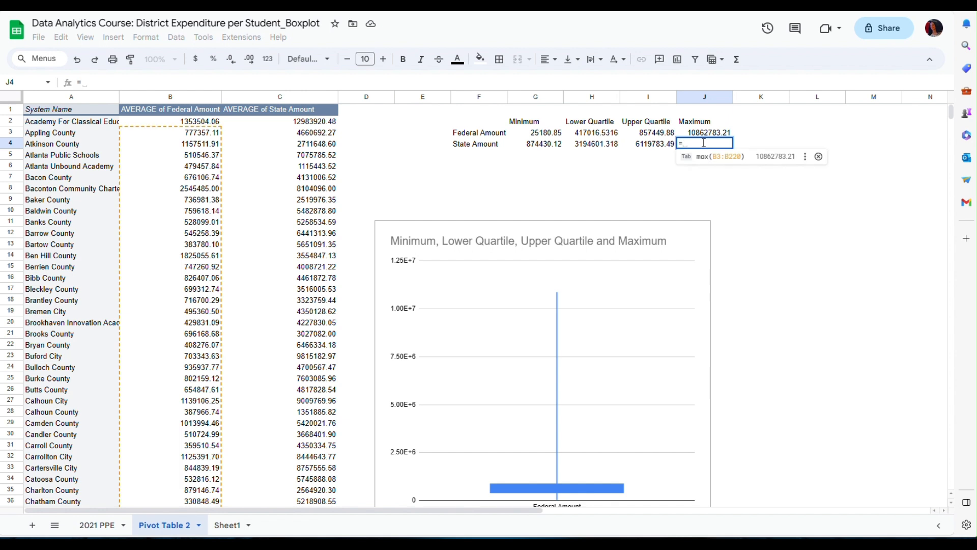
{"action": "type", "text": "mac("}
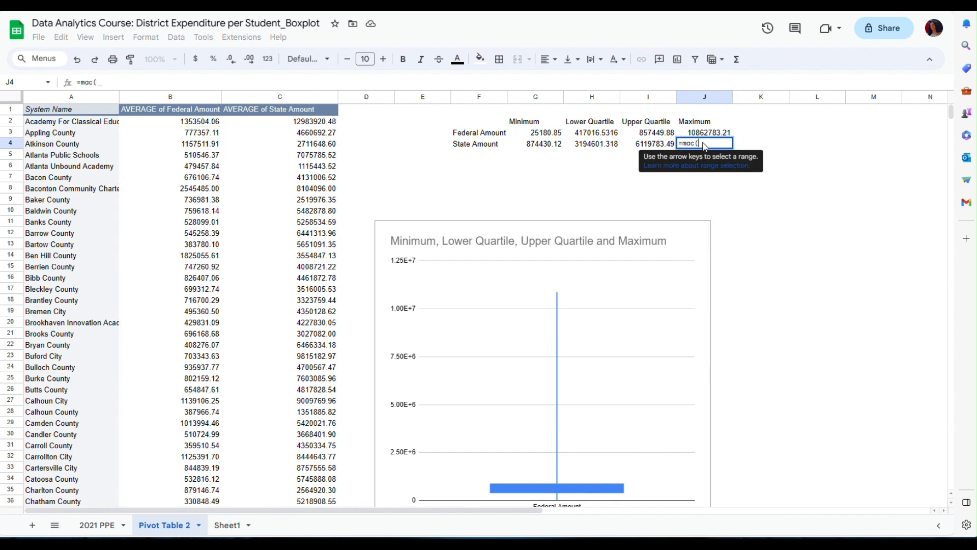
{"action": "key", "text": "BackSpace"}
{"action": "key", "text": "BackSpace"}
{"action": "type", "text": "x"}
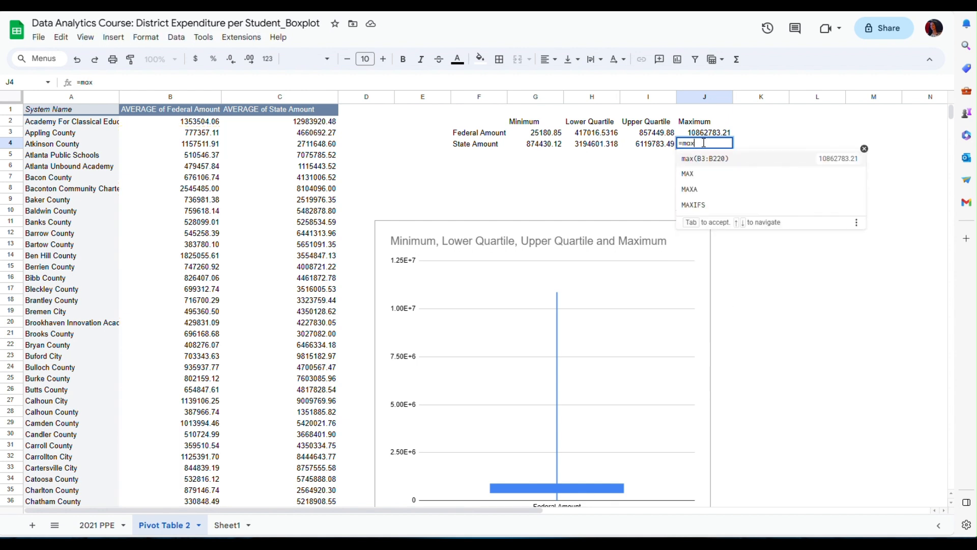
{"action": "type", "text": "(C"}
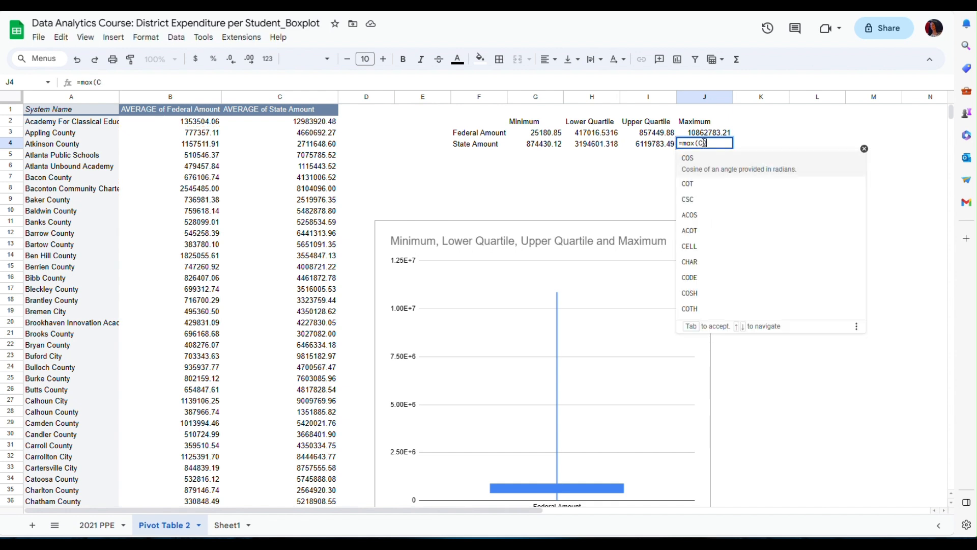
{"action": "type", "text": "2:C2"}
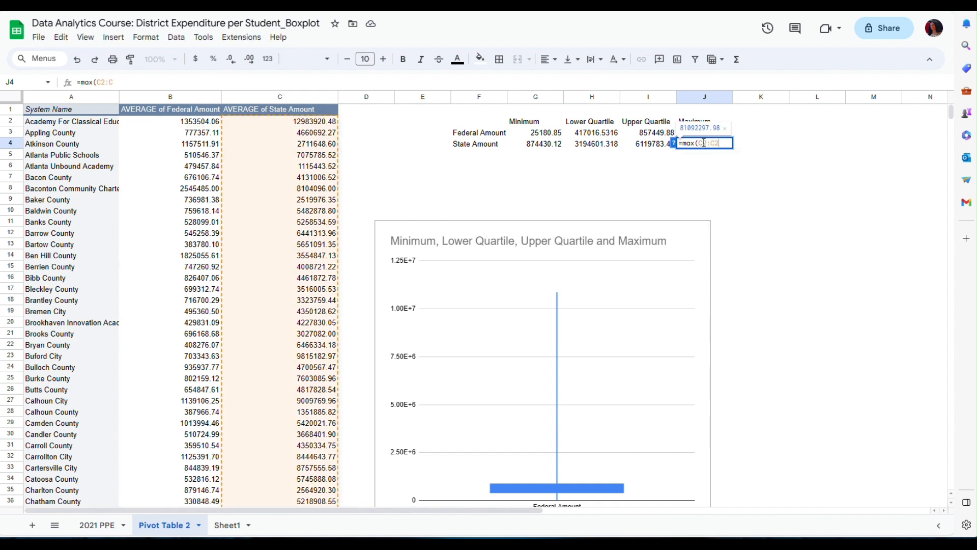
{"action": "type", "text": "19)"}
{"action": "key", "text": "Return"}
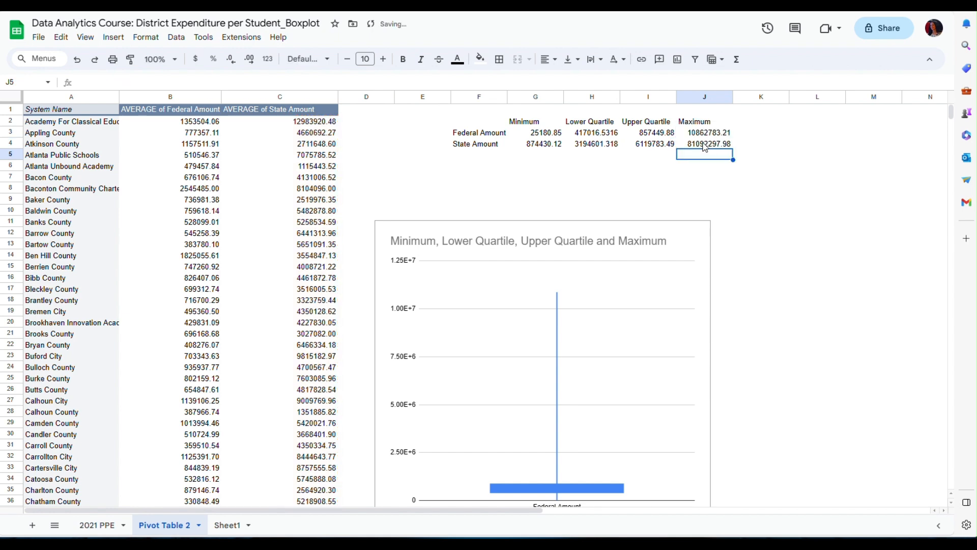
Extend the candlestick chart's data range to F3:J4 so that it includes the State Amount row
{"action": "scroll", "coordinate": [800, 279], "scroll_direction": "down", "scroll_amount": 1}
{"action": "key", "text": "Up"}
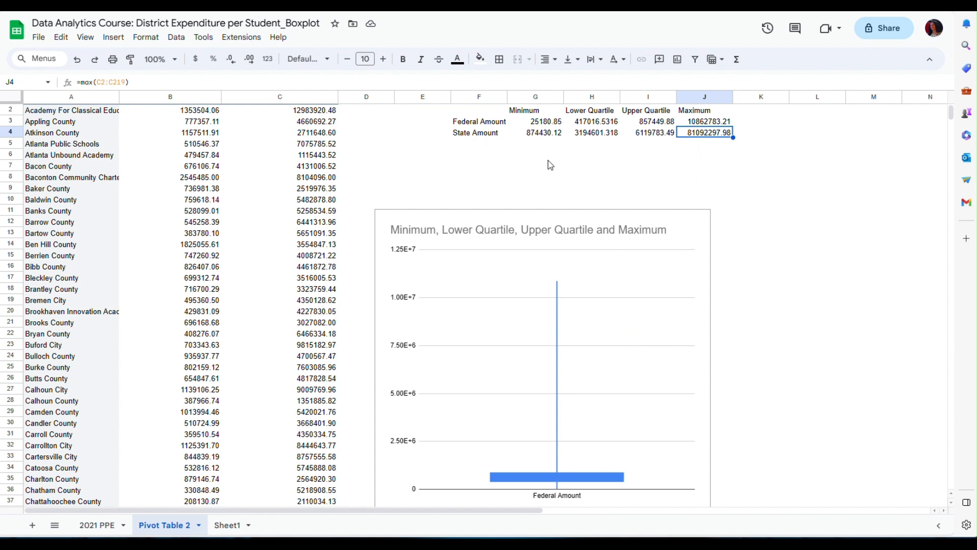
{"action": "left_click", "coordinate": [681, 228]}
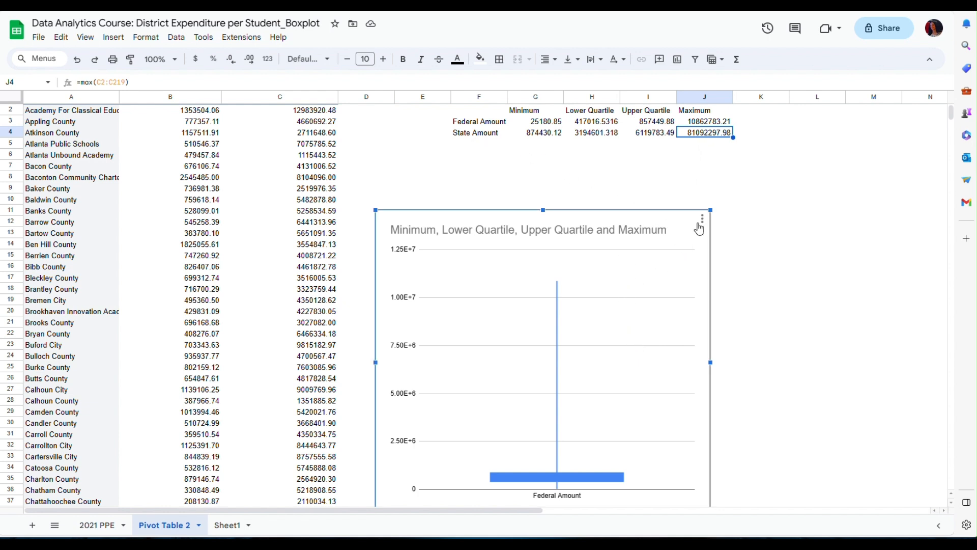
{"action": "left_click", "coordinate": [703, 220]}
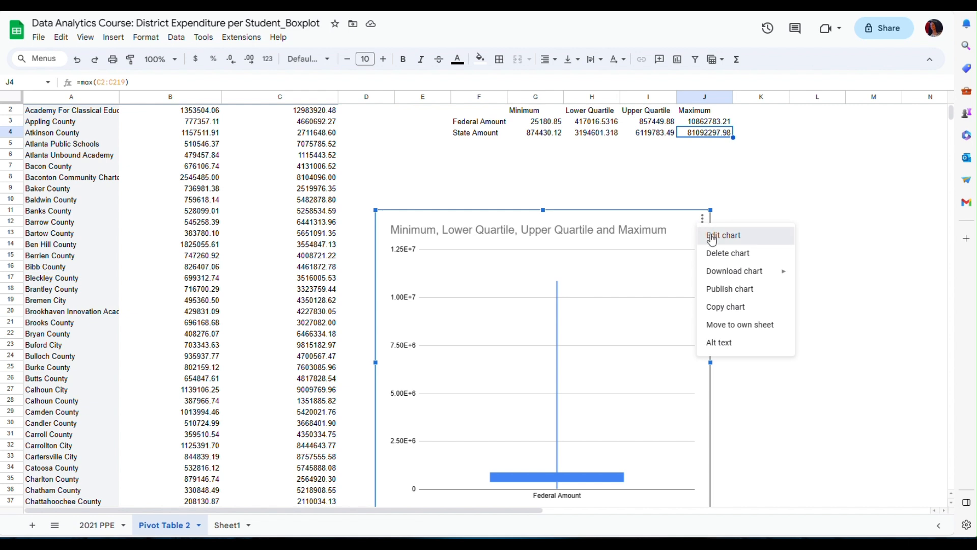
{"action": "left_click", "coordinate": [713, 238]}
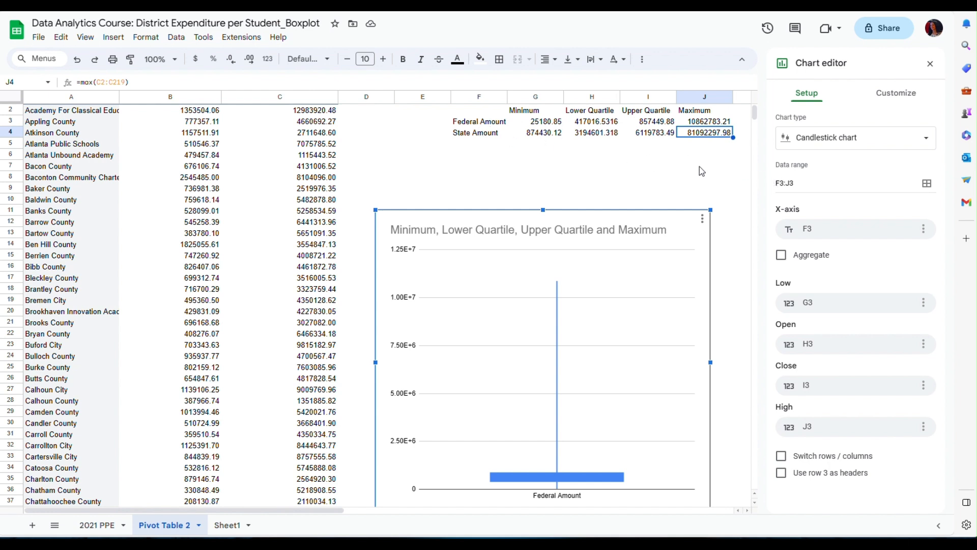
{"action": "left_click", "coordinate": [791, 184]}
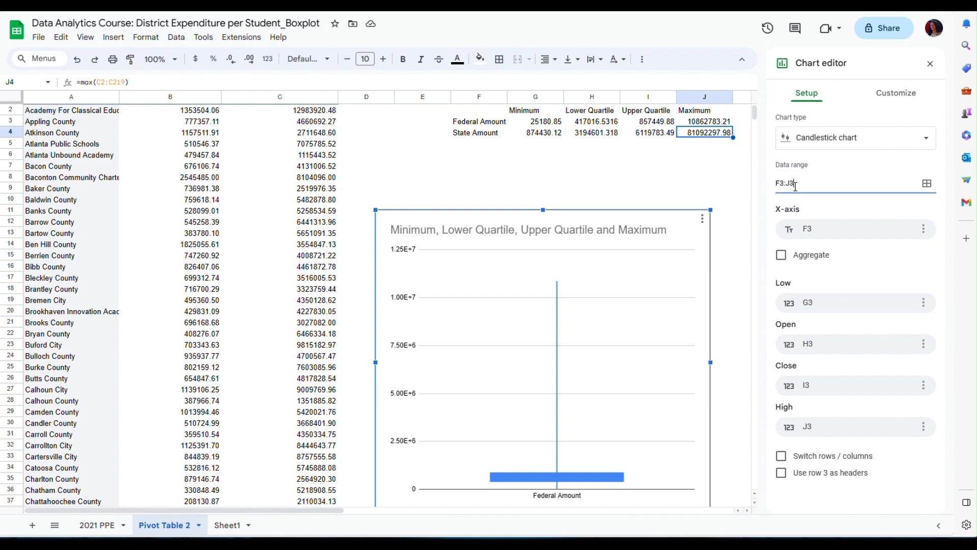
{"action": "key", "text": "BackSpace"}
{"action": "type", "text": "4"}
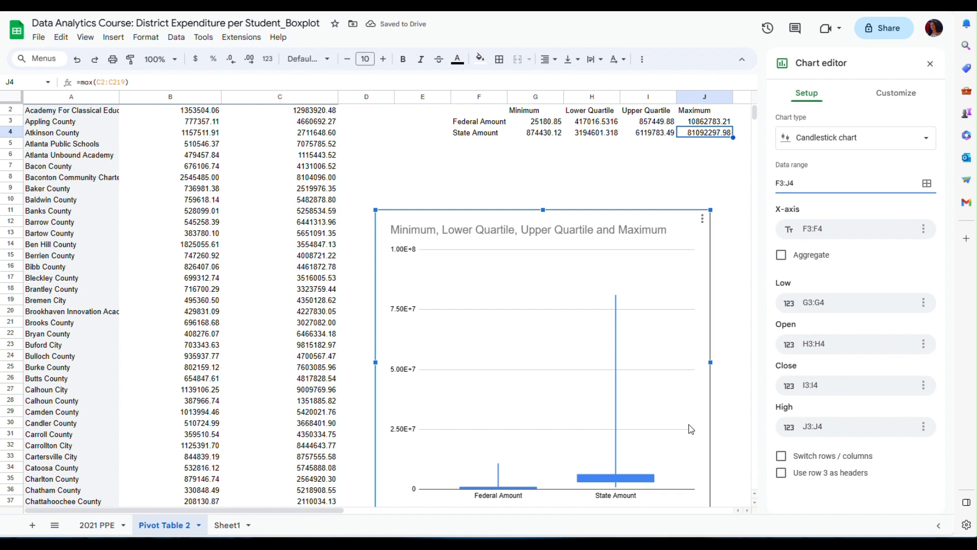
Stretch the candlestick chart taller by extending its lower edge down to about row 45
{"action": "scroll", "coordinate": [688, 425], "scroll_direction": "down", "scroll_amount": 1}
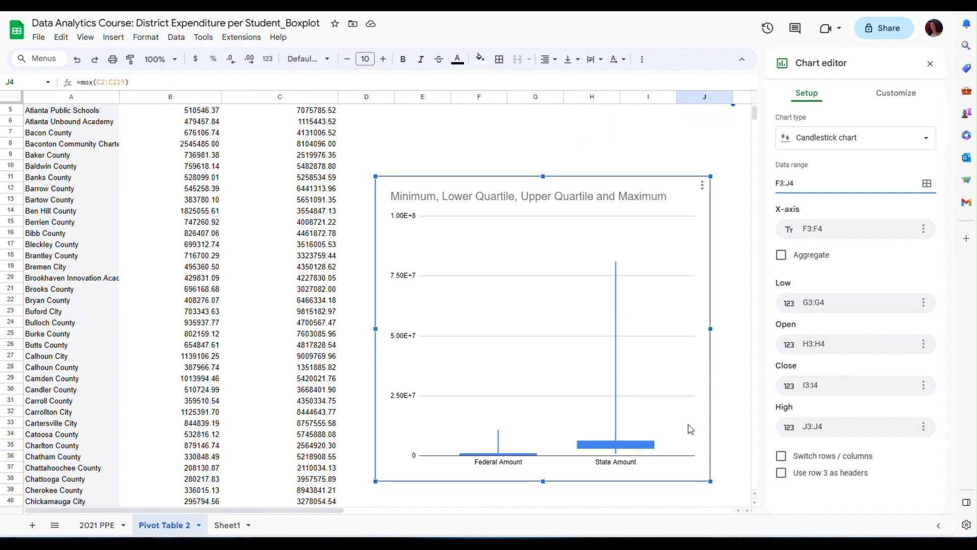
{"action": "scroll", "coordinate": [690, 429], "scroll_direction": "down", "scroll_amount": 1}
{"action": "scroll", "coordinate": [580, 489], "scroll_direction": "down", "scroll_amount": 1}
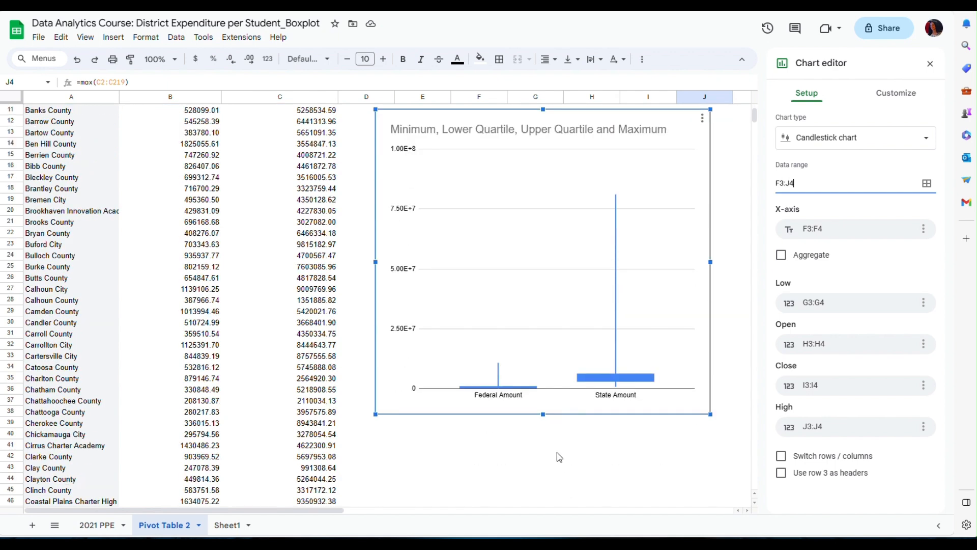
{"action": "left_click_drag", "start_coordinate": [543, 414], "coordinate": [543, 488]}
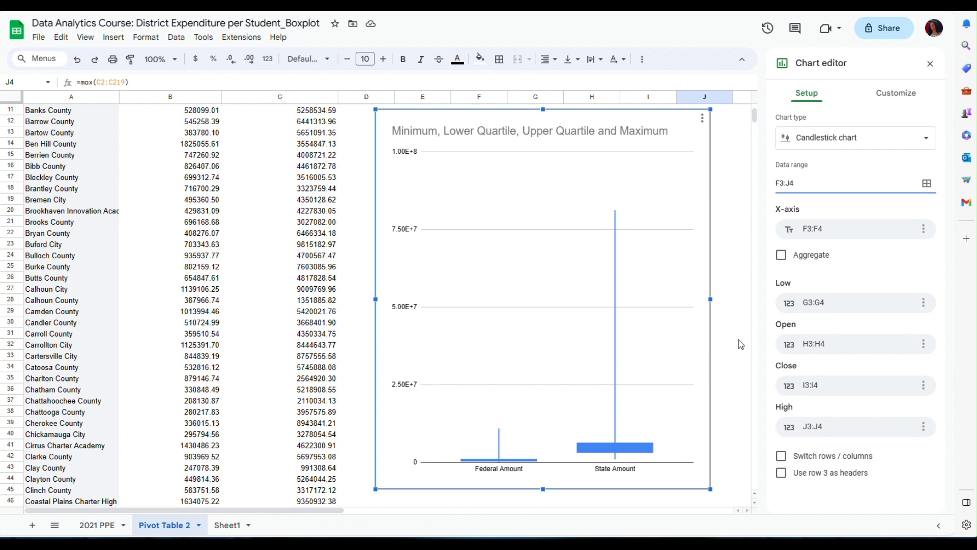
Publish the candlestick chart to the web as an interactive embed, view its embed code and close the publishing dialog
{"action": "scroll", "coordinate": [738, 341], "scroll_direction": "up", "scroll_amount": 1}
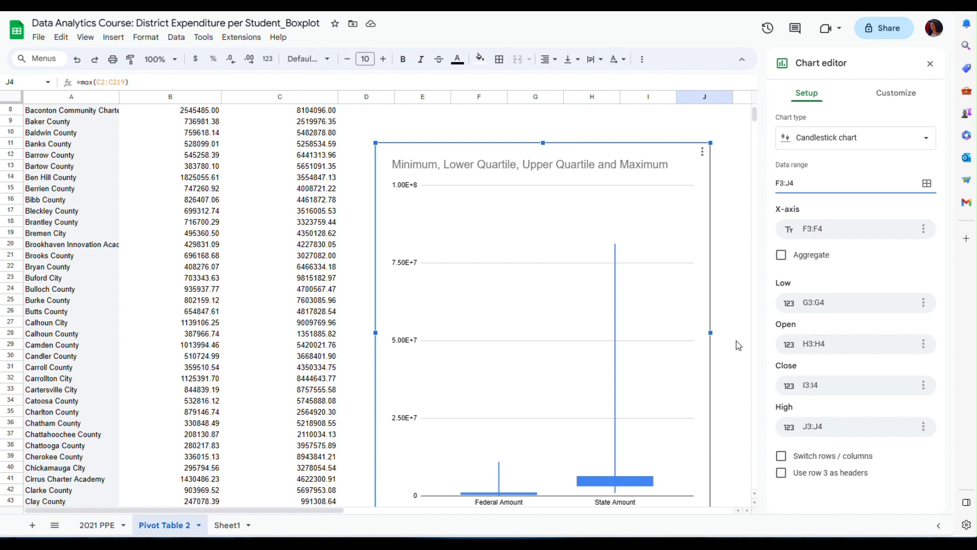
{"action": "scroll", "coordinate": [738, 345], "scroll_direction": "down", "scroll_amount": 1}
{"action": "scroll", "coordinate": [738, 345], "scroll_direction": "up", "scroll_amount": 1}
{"action": "scroll", "coordinate": [744, 284], "scroll_direction": "up", "scroll_amount": 3}
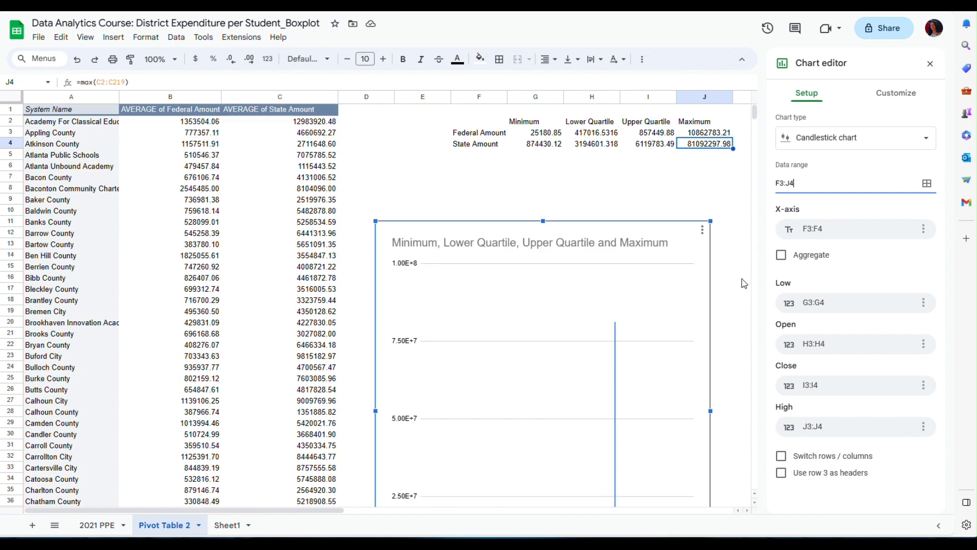
{"action": "left_click", "coordinate": [703, 232]}
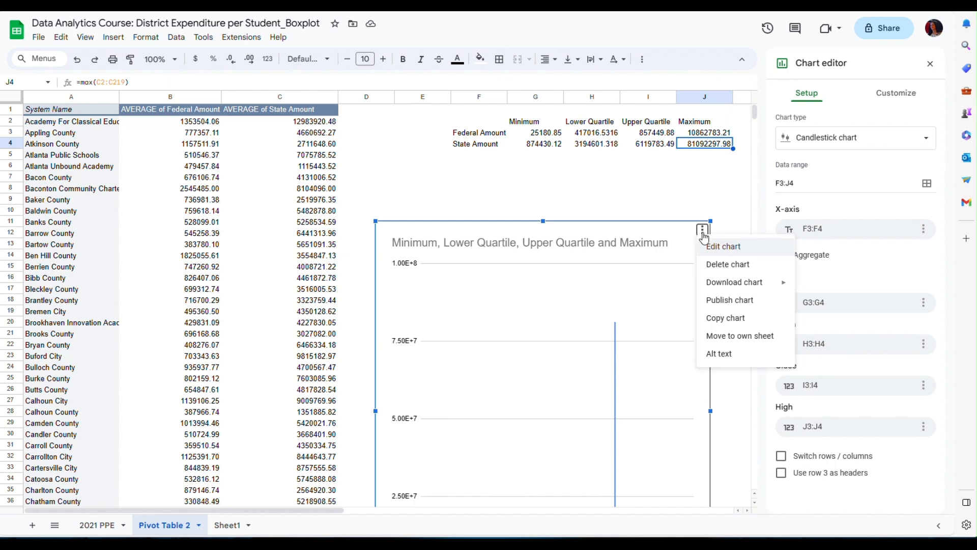
{"action": "left_click", "coordinate": [722, 303]}
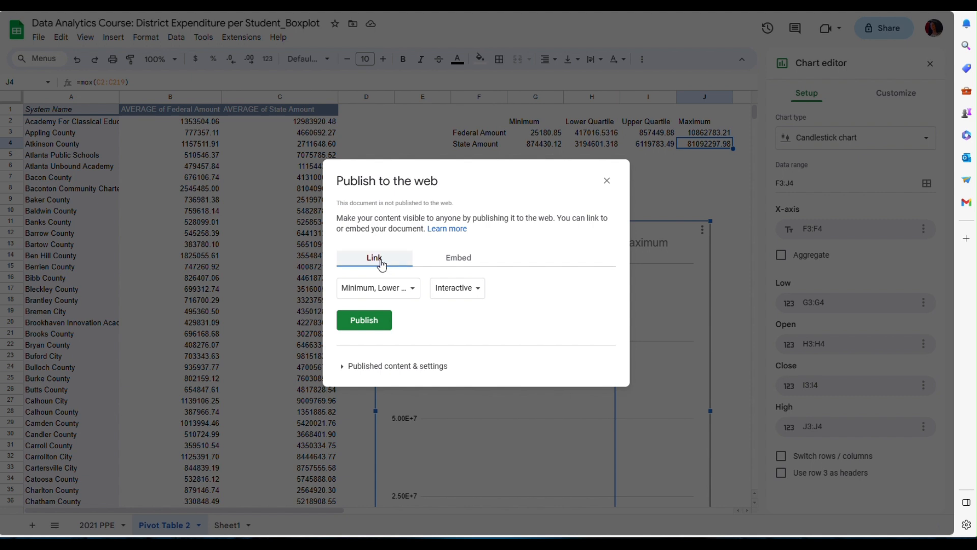
{"action": "left_click", "coordinate": [459, 258]}
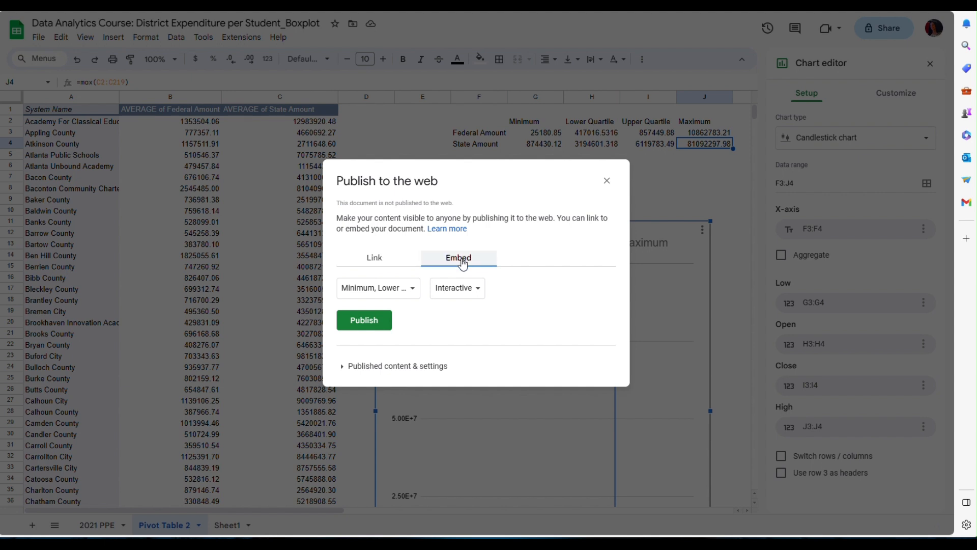
{"action": "left_click", "coordinate": [376, 325]}
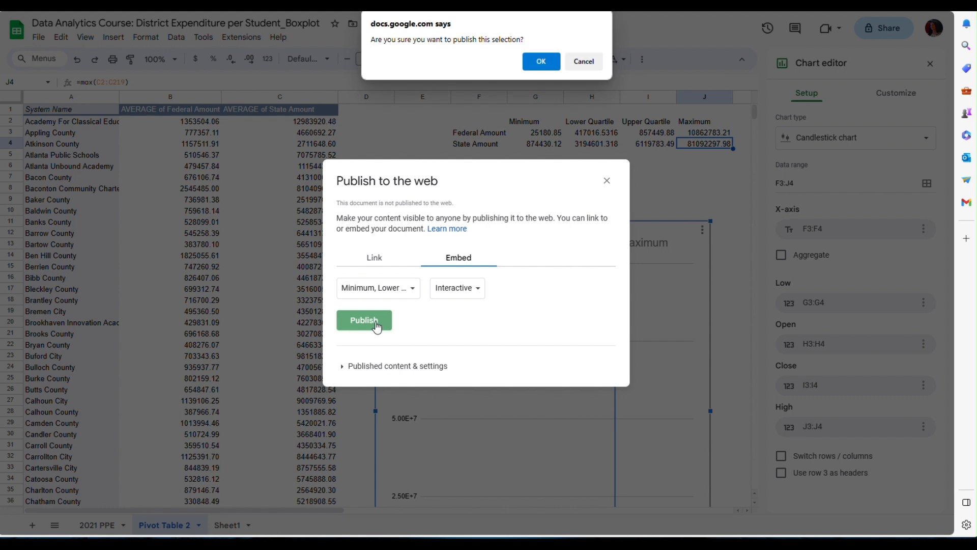
{"action": "left_click", "coordinate": [541, 62]}
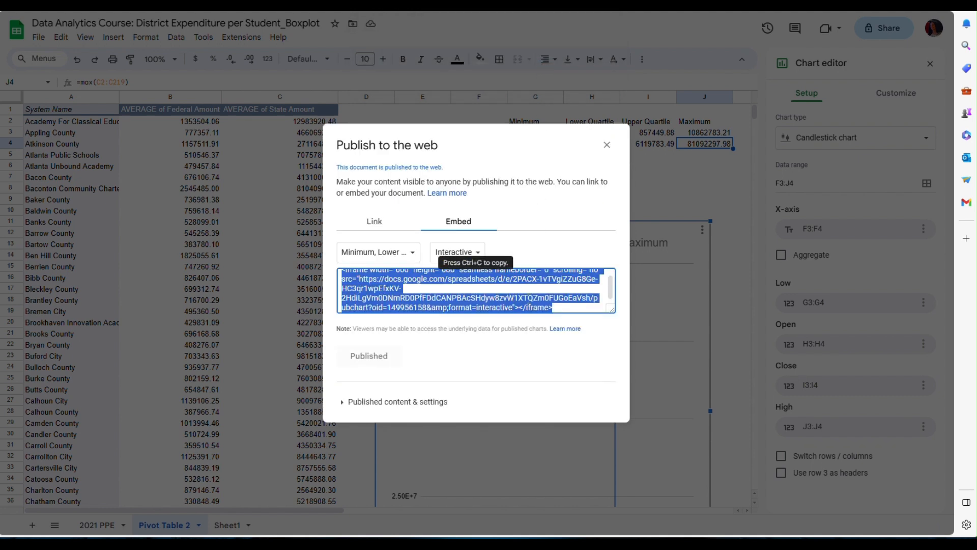
{"action": "scroll", "coordinate": [353, 282], "scroll_direction": "up", "scroll_amount": 2}
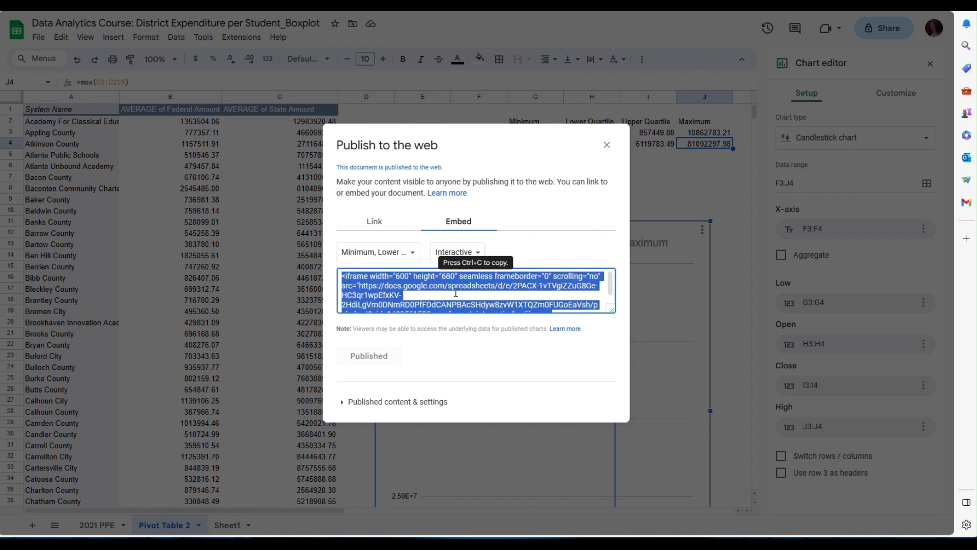
{"action": "scroll", "coordinate": [517, 295], "scroll_direction": "down", "scroll_amount": 2}
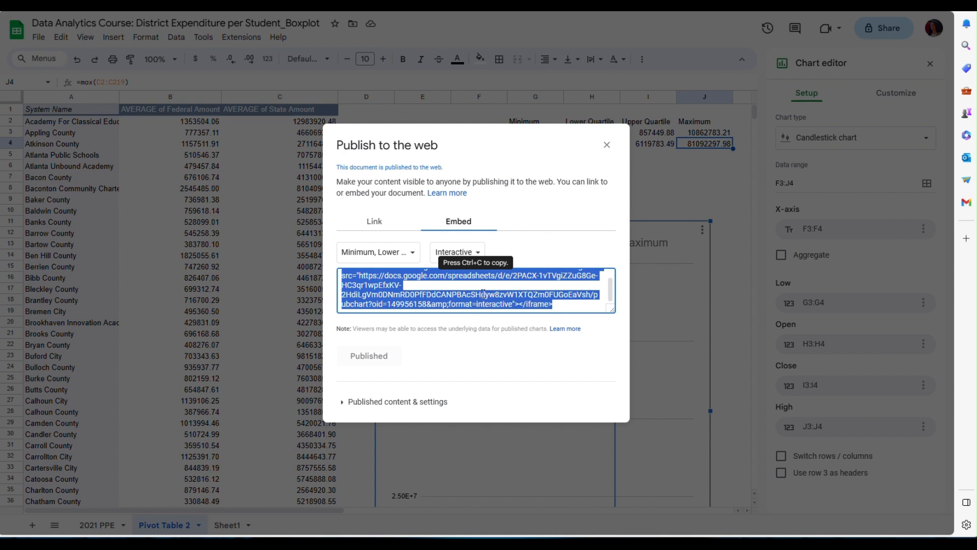
{"action": "left_click", "coordinate": [606, 145]}
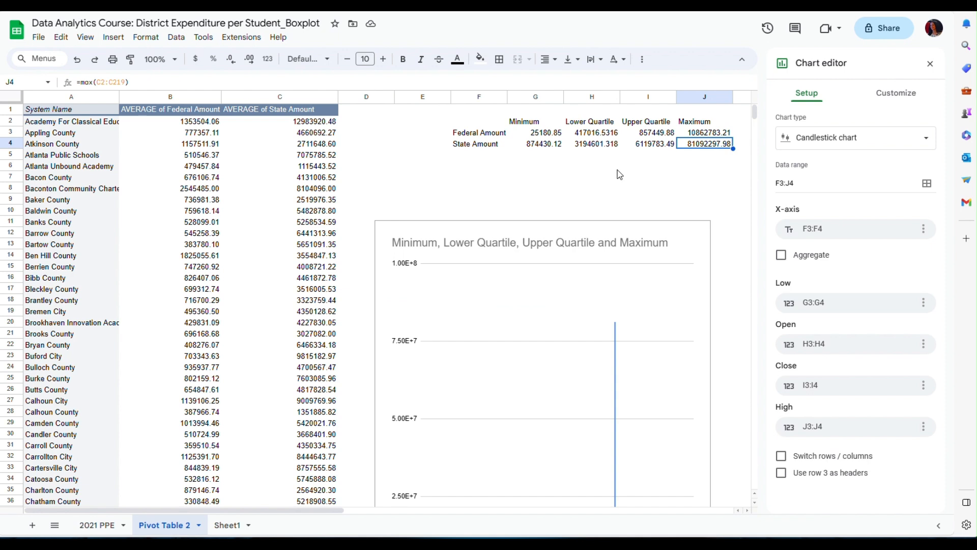
Review the Federal and State Amount box plots against the 2021 PPE source data and the summary table in Pivot Table 2
{"action": "scroll", "coordinate": [601, 301], "scroll_direction": "down", "scroll_amount": 5}
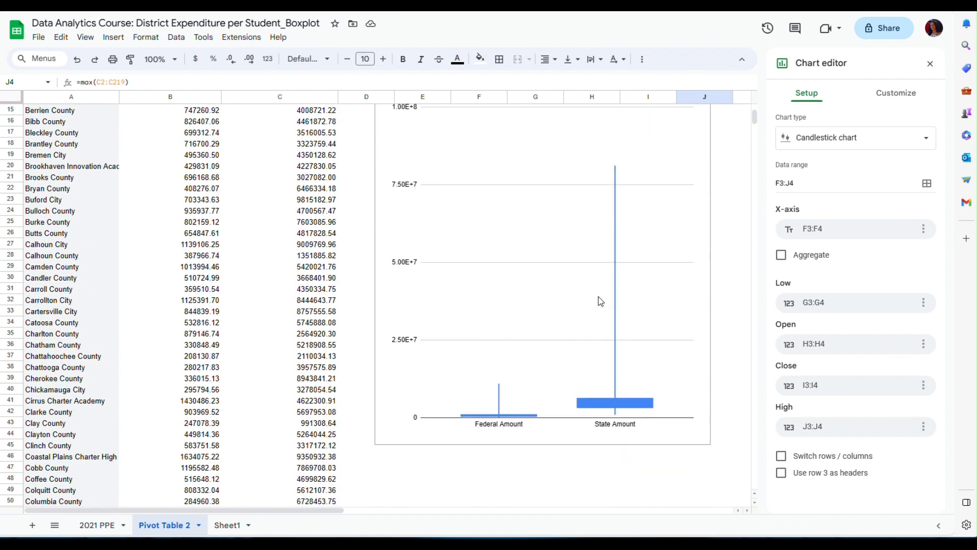
{"action": "scroll", "coordinate": [601, 301], "scroll_direction": "down", "scroll_amount": 1}
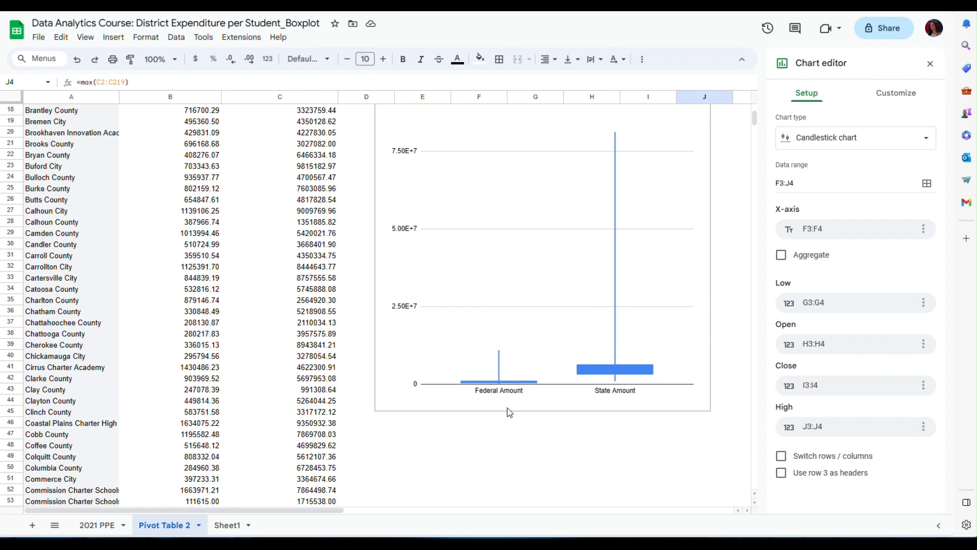
{"action": "scroll", "coordinate": [471, 448], "scroll_direction": "down", "scroll_amount": 1}
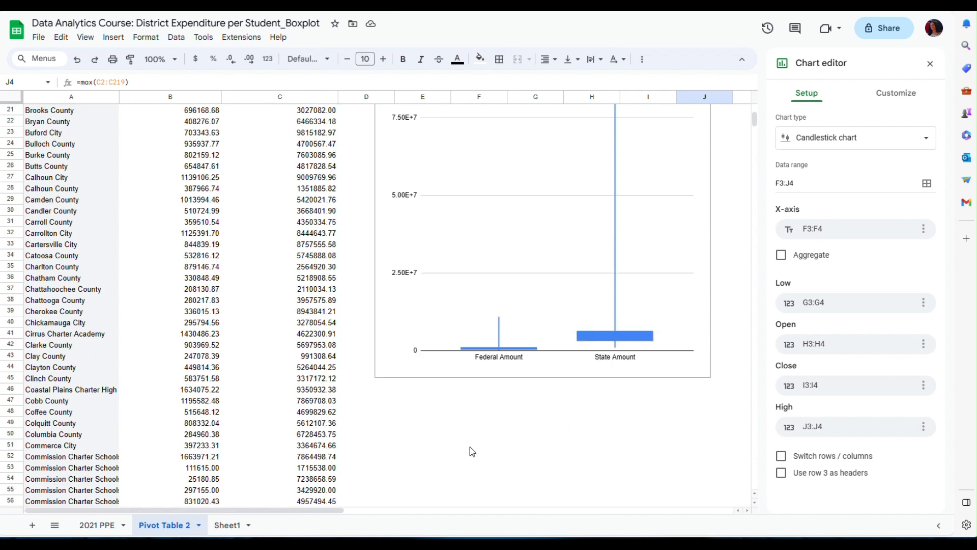
{"action": "left_click", "coordinate": [99, 524]}
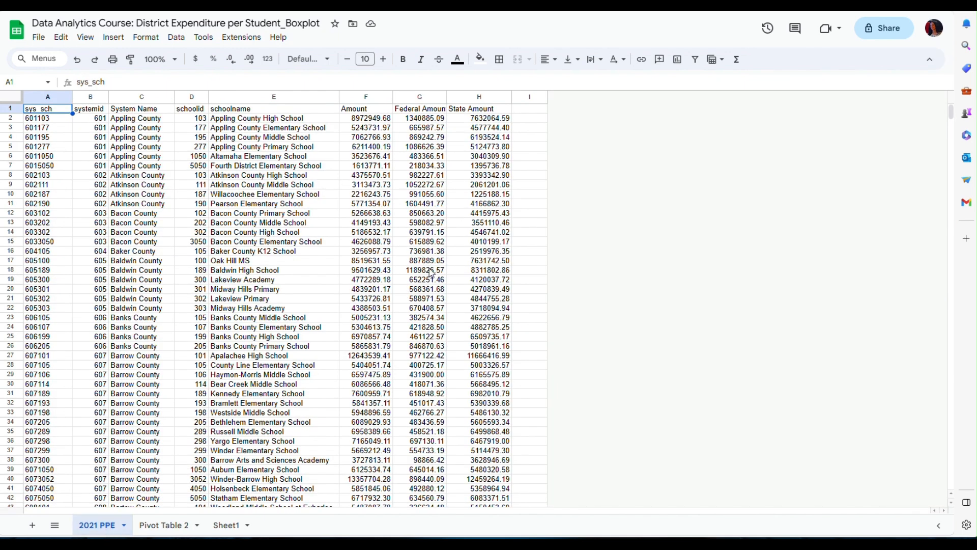
{"action": "scroll", "coordinate": [430, 279], "scroll_direction": "down", "scroll_amount": 2}
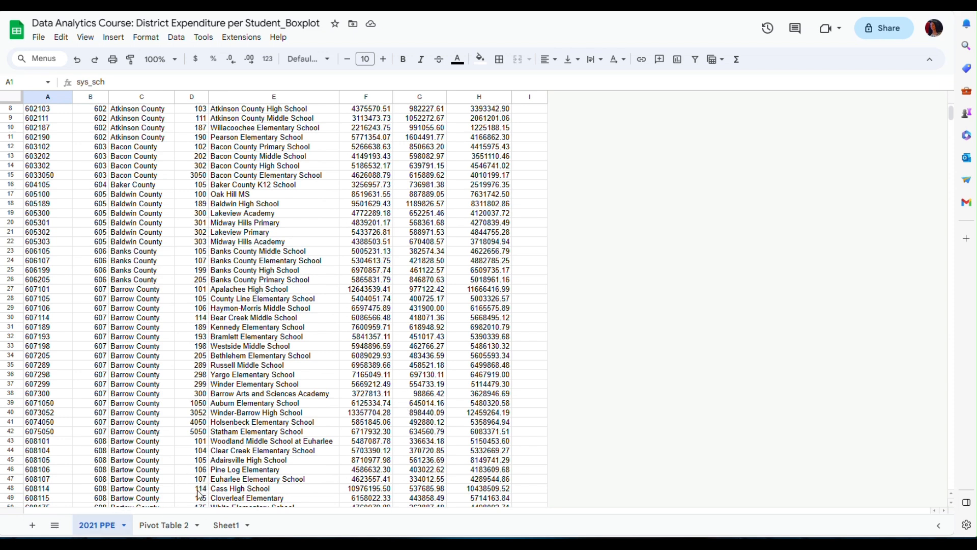
{"action": "left_click", "coordinate": [168, 527]}
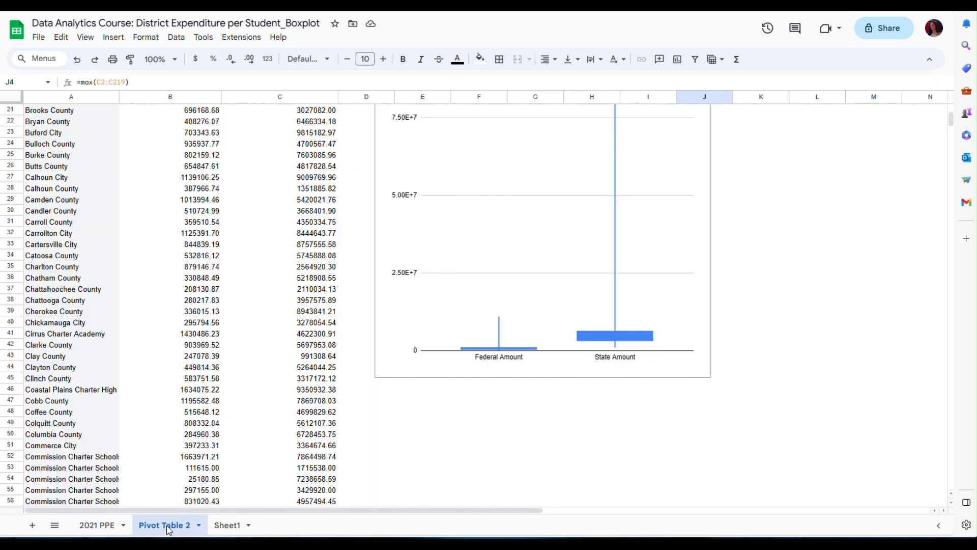
{"action": "scroll", "coordinate": [154, 357], "scroll_direction": "up", "scroll_amount": 5}
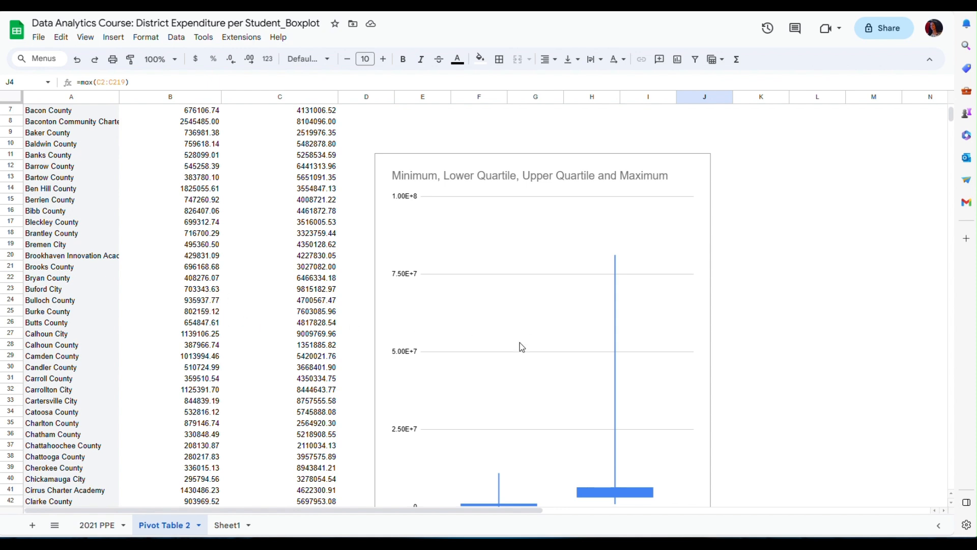
{"action": "scroll", "coordinate": [520, 347], "scroll_direction": "up", "scroll_amount": 2}
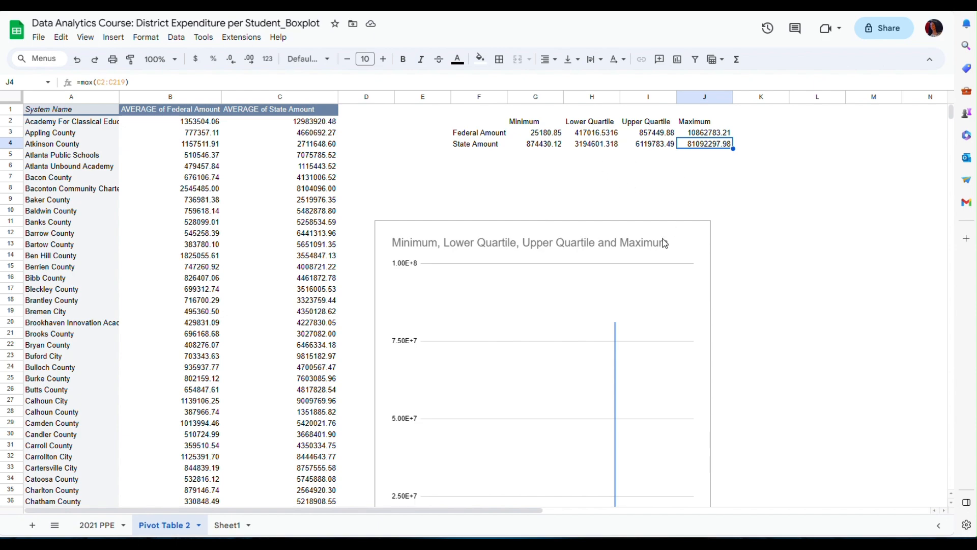
{"action": "scroll", "coordinate": [616, 291], "scroll_direction": "down", "scroll_amount": 1}
{"action": "scroll", "coordinate": [617, 296], "scroll_direction": "down", "scroll_amount": 2}
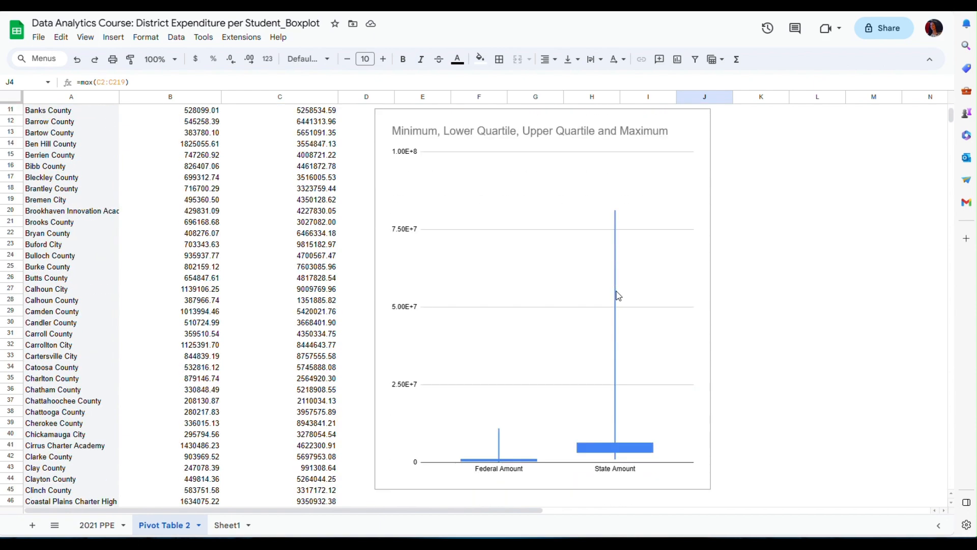
{"action": "scroll", "coordinate": [617, 296], "scroll_direction": "up", "scroll_amount": 2}
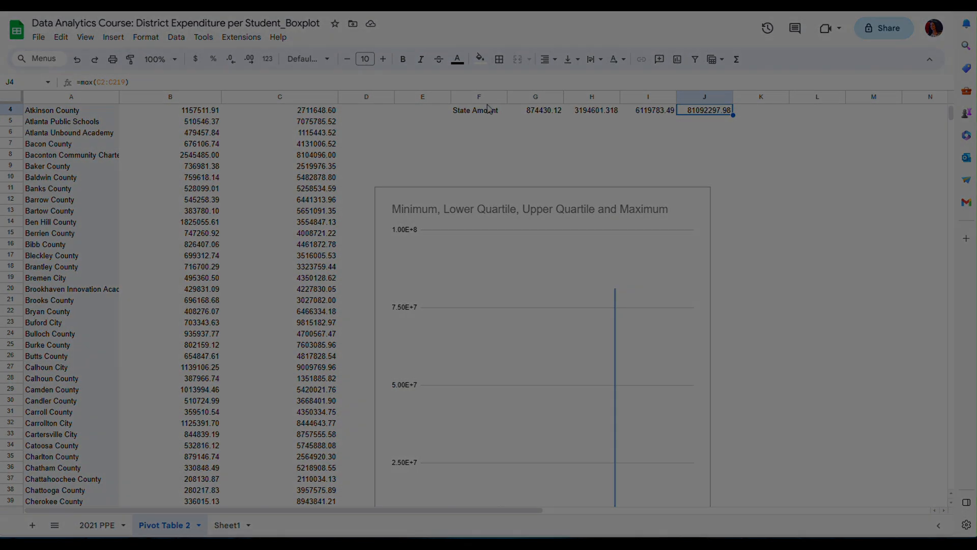